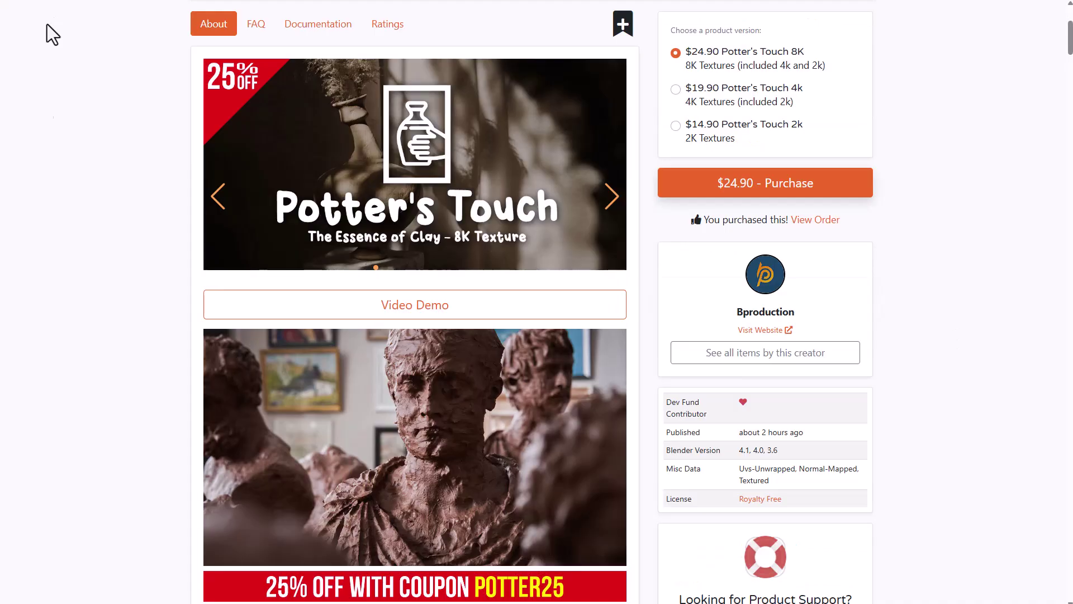
Look through the Potter's Touch product page, including its description of the clay texture collection
scroll(167, 209, down, 4)
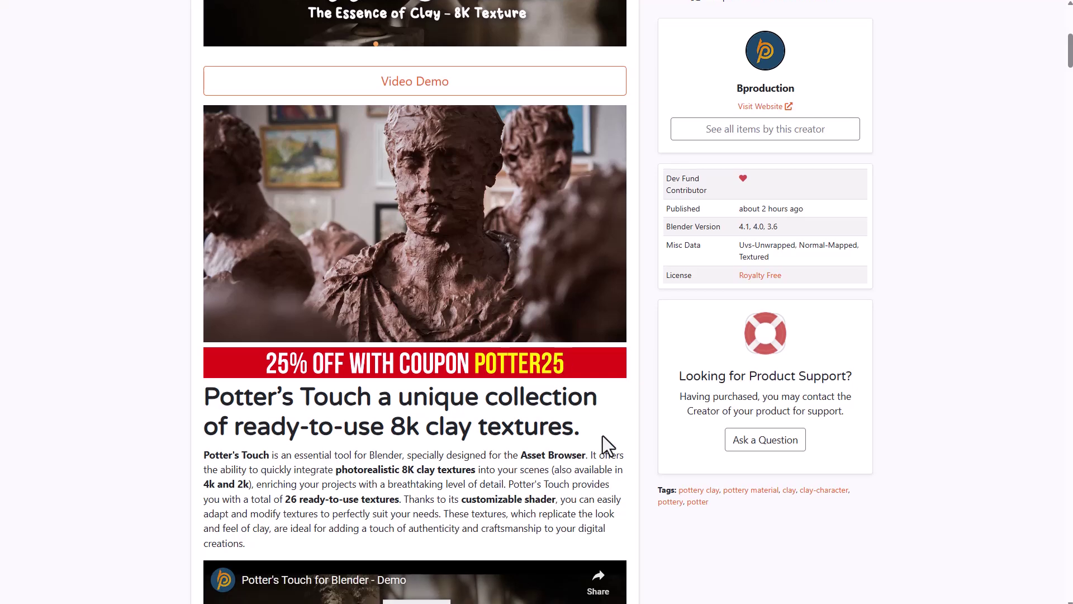
scroll(565, 418, down, 2)
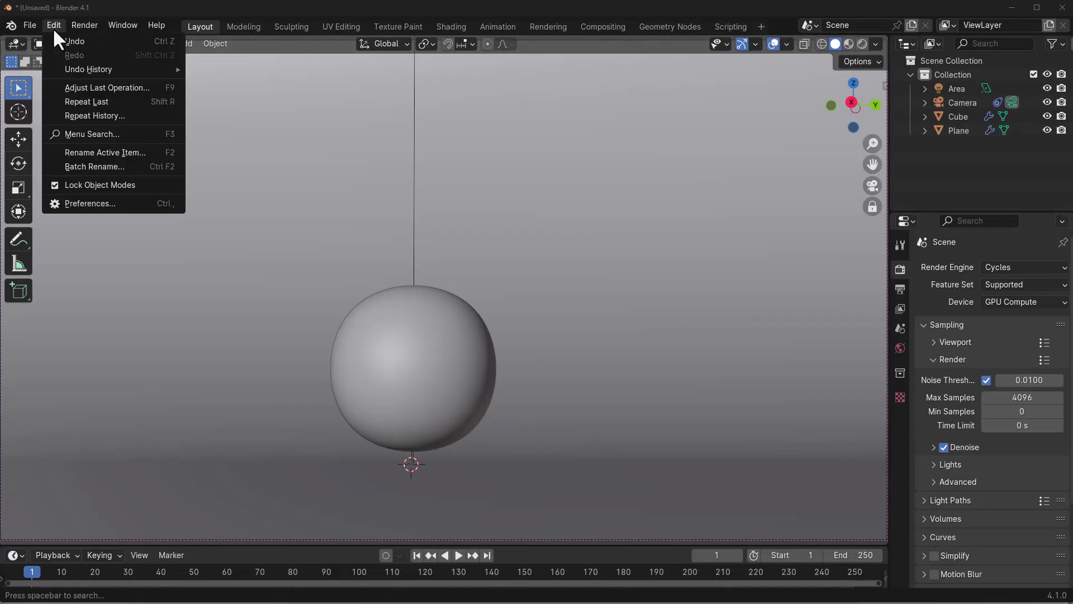
Switch to Blender and check the Potters_Touch_8k asset library entry in the preferences
click(111, 205)
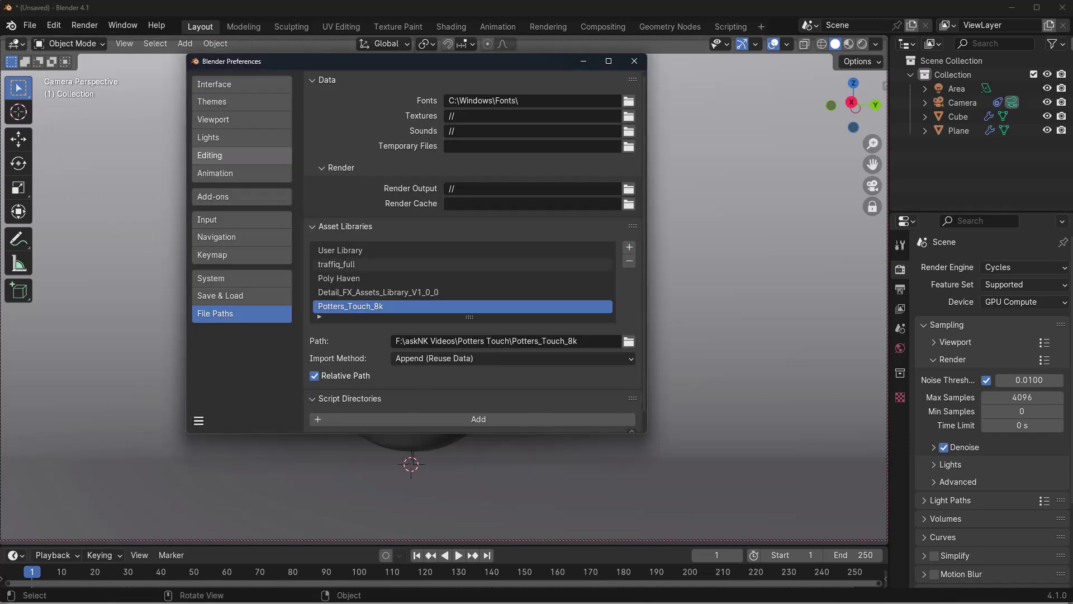
click(634, 61)
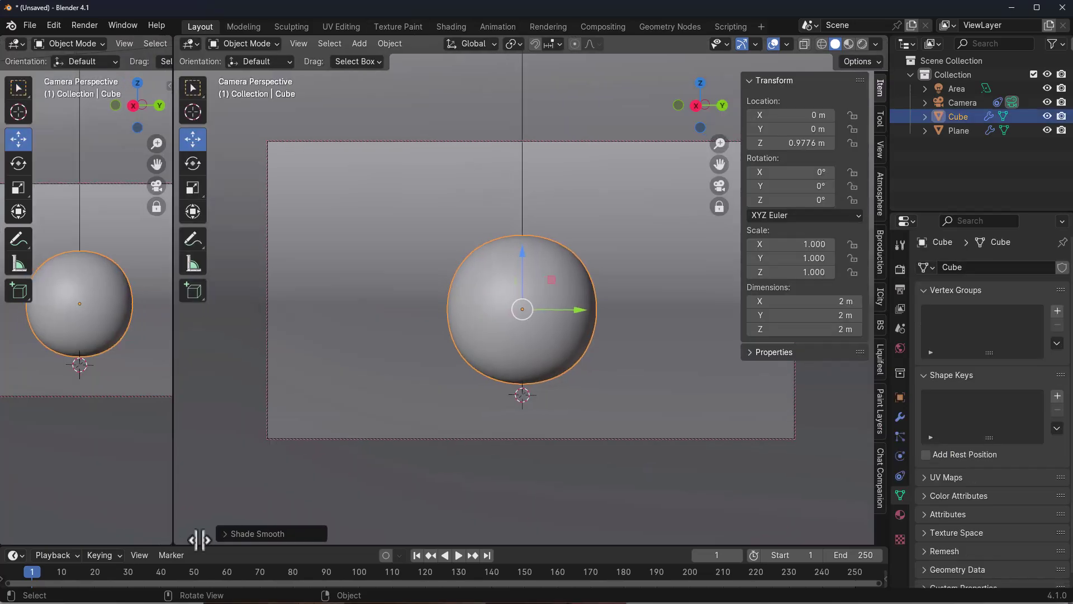
Widen the second viewport area, turn it into an Asset Browser and show the Potters_Touch_8k library
drag(199, 540, 361, 539)
click(16, 44)
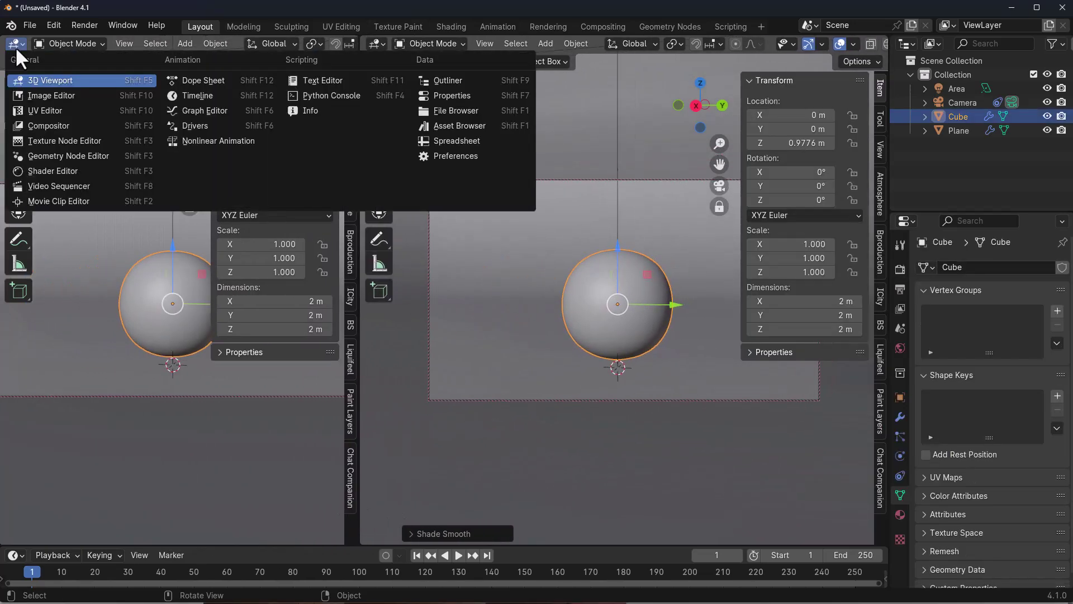
click(442, 125)
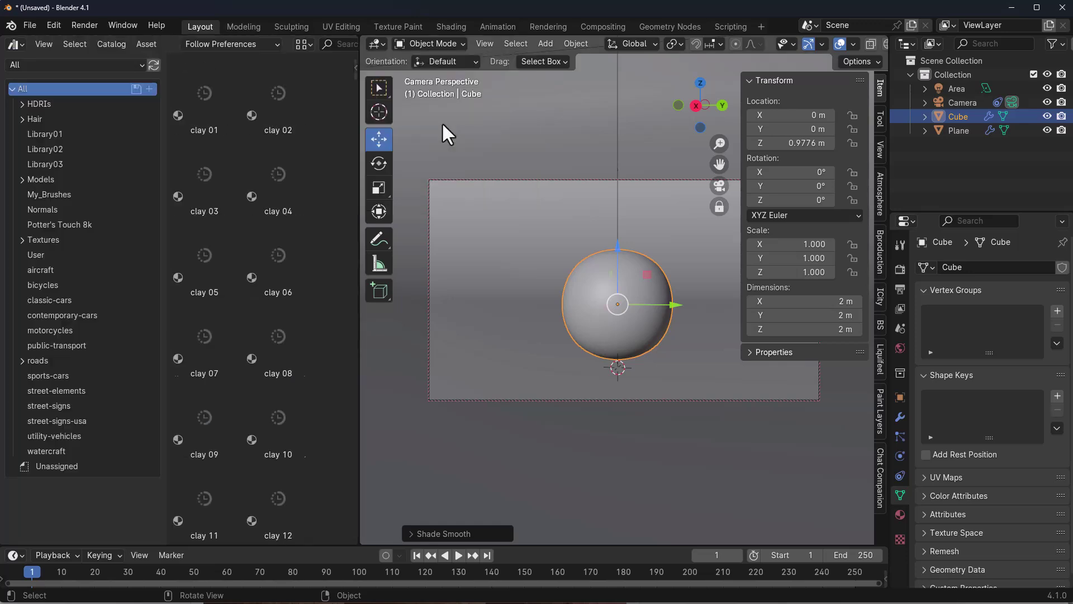
click(49, 64)
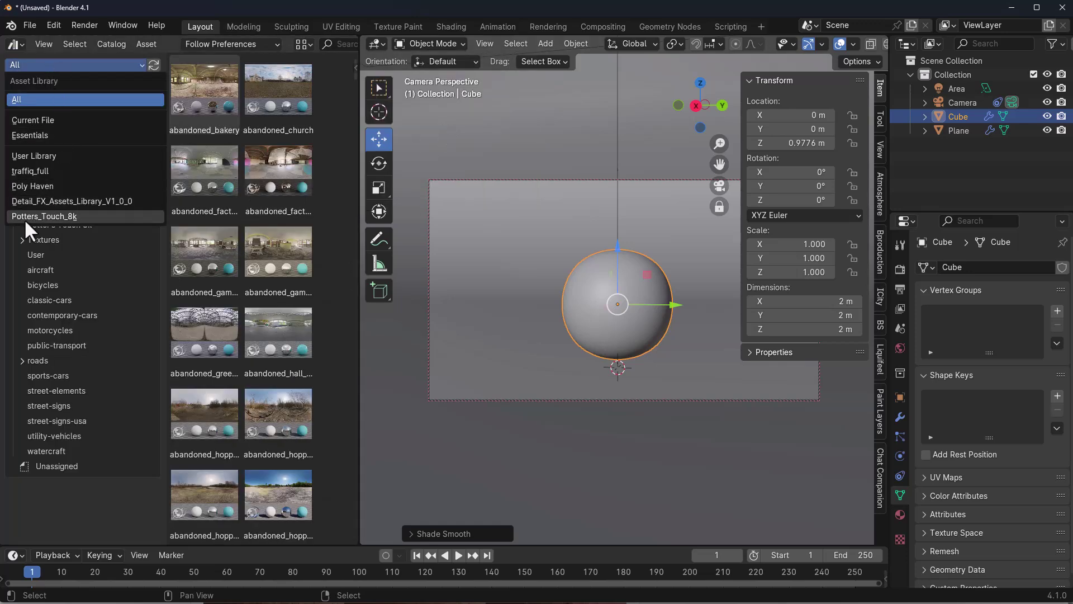
click(58, 216)
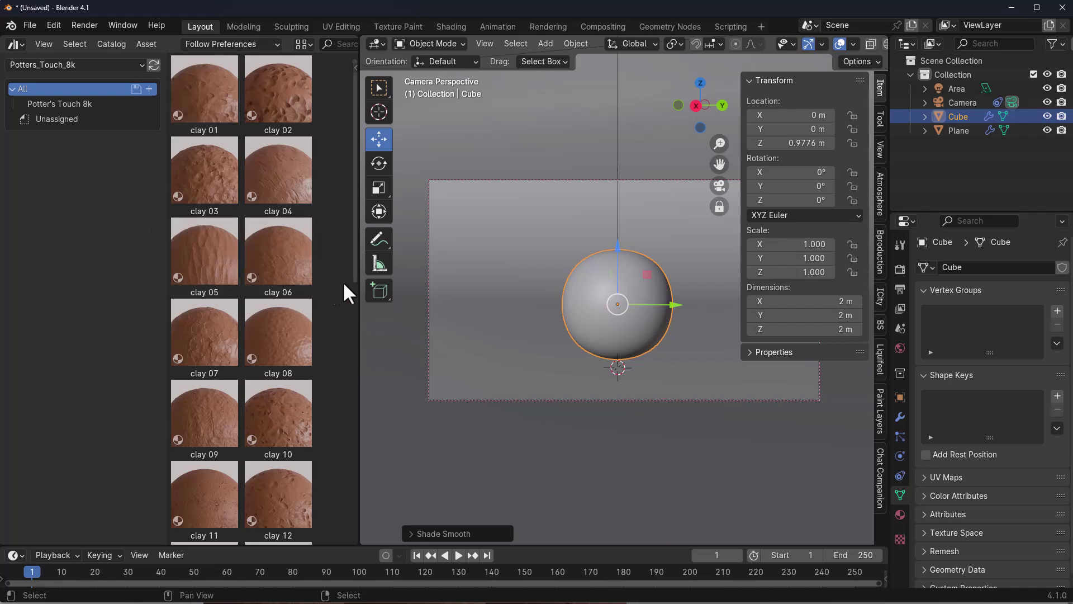
Apply the clay 02 material to the rounded cube and inspect it up close in rendered shading
key(n)
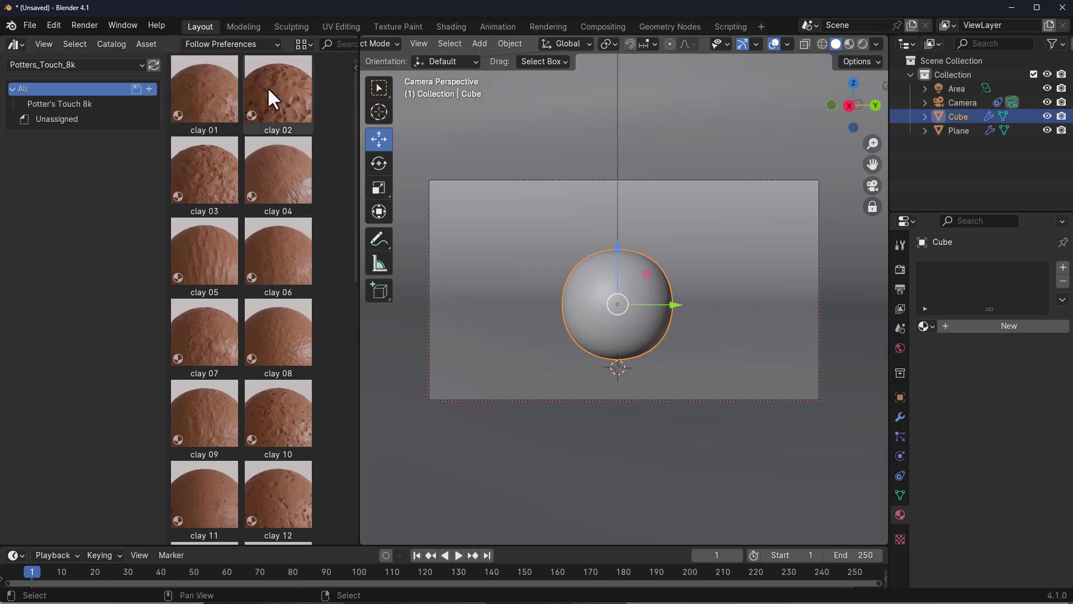
drag(267, 87, 602, 314)
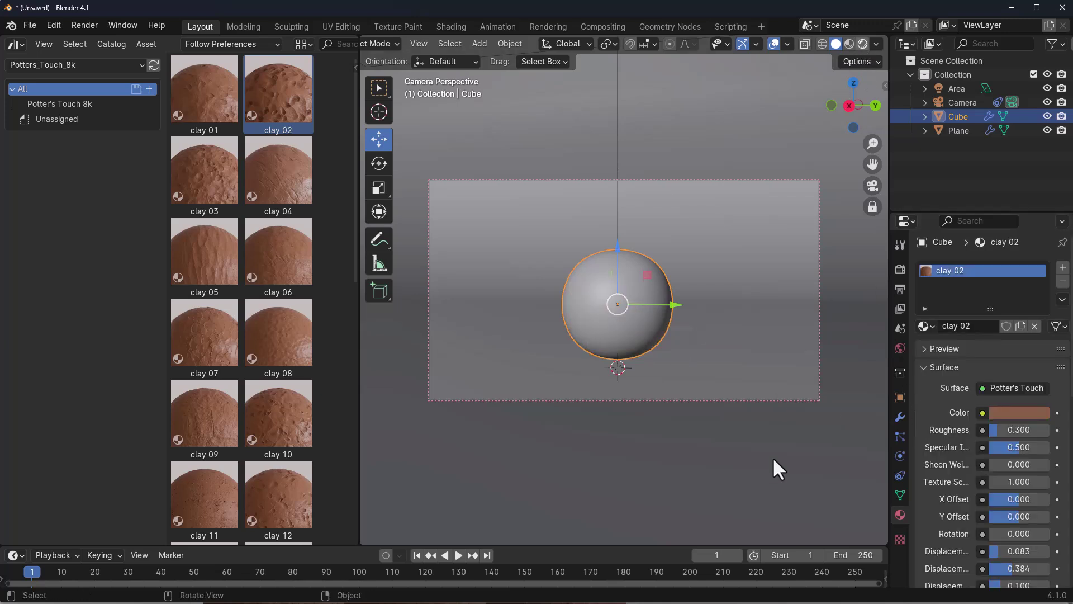
key(z)
key(8)
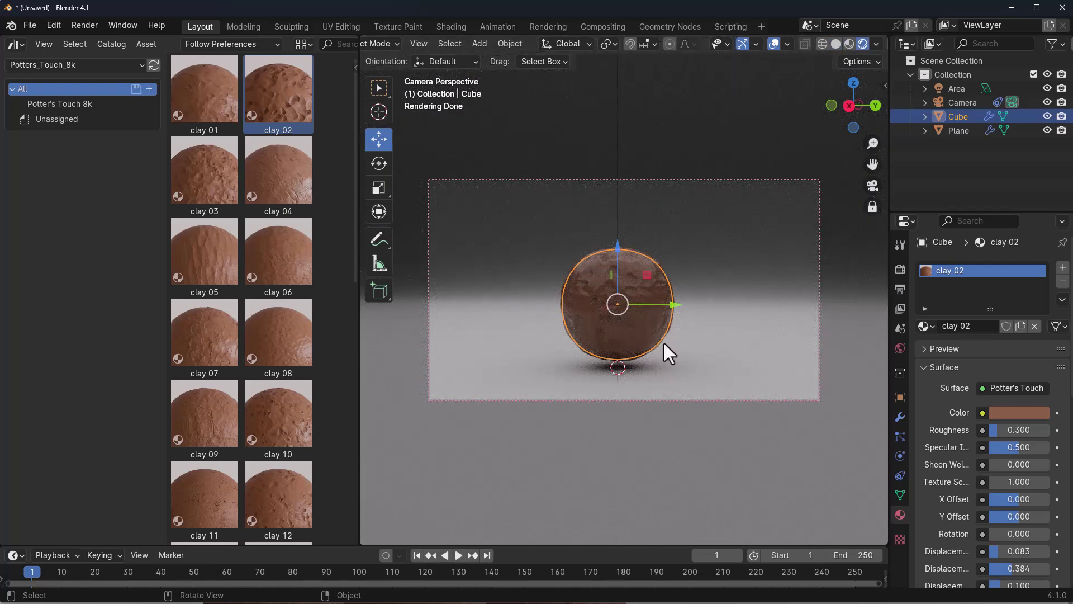
scroll(643, 327, up, 2)
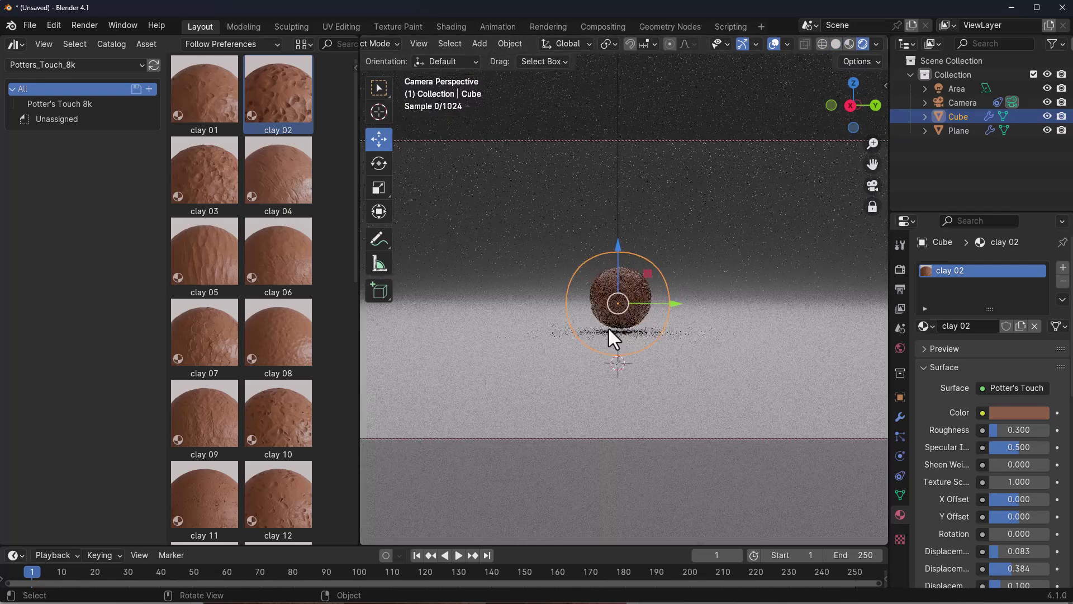
scroll(636, 329, up, 3)
middle_drag(719, 321, 668, 313)
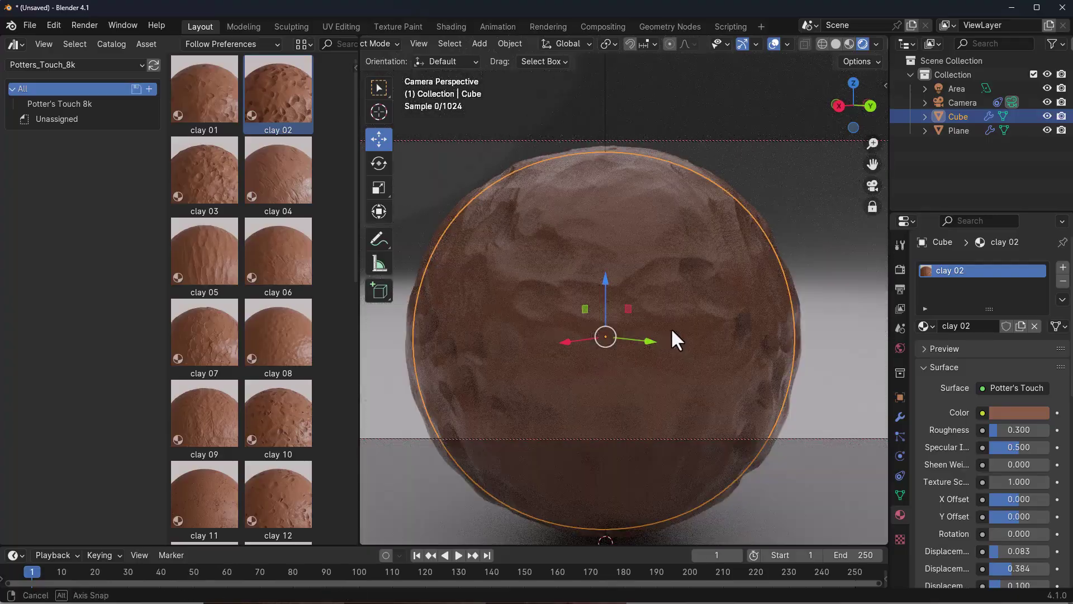
right_click(669, 313)
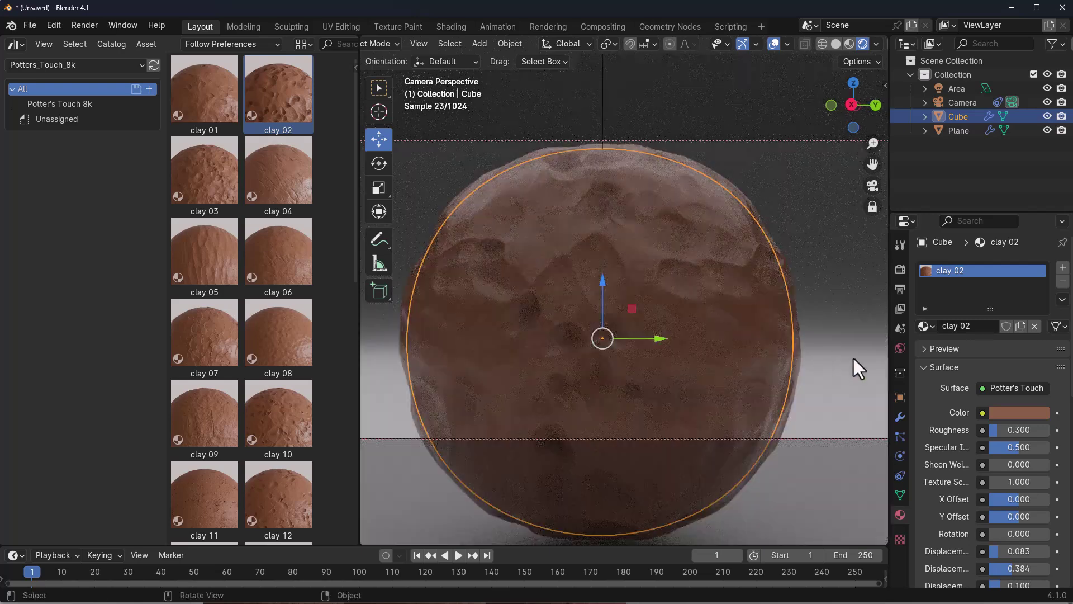
Try a brighter brown, a blue and a dusty pink as the clay 02 colour, and undo the colour changes
click(1024, 414)
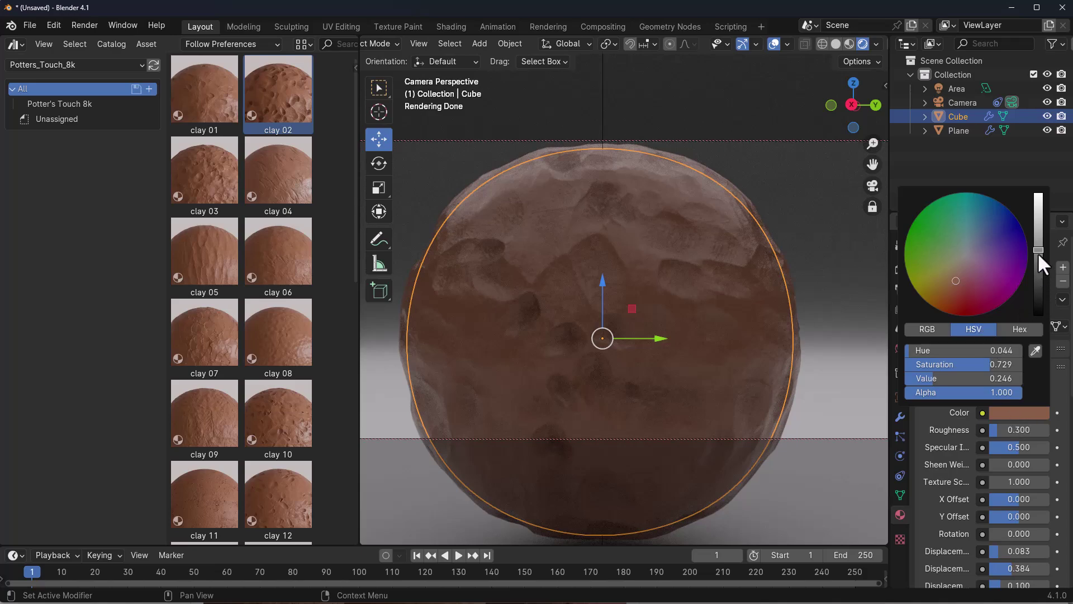
drag(1038, 250, 1038, 236)
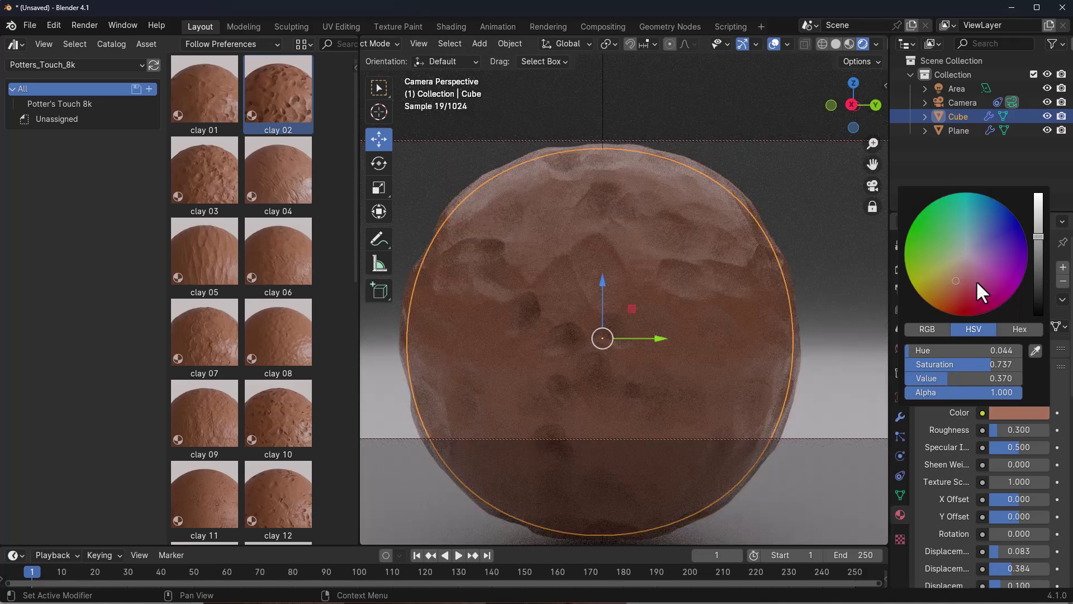
mouse_move(976, 280)
mouse_down()
mouse_move(945, 246)
mouse_move(957, 235)
mouse_move(1002, 241)
mouse_up()
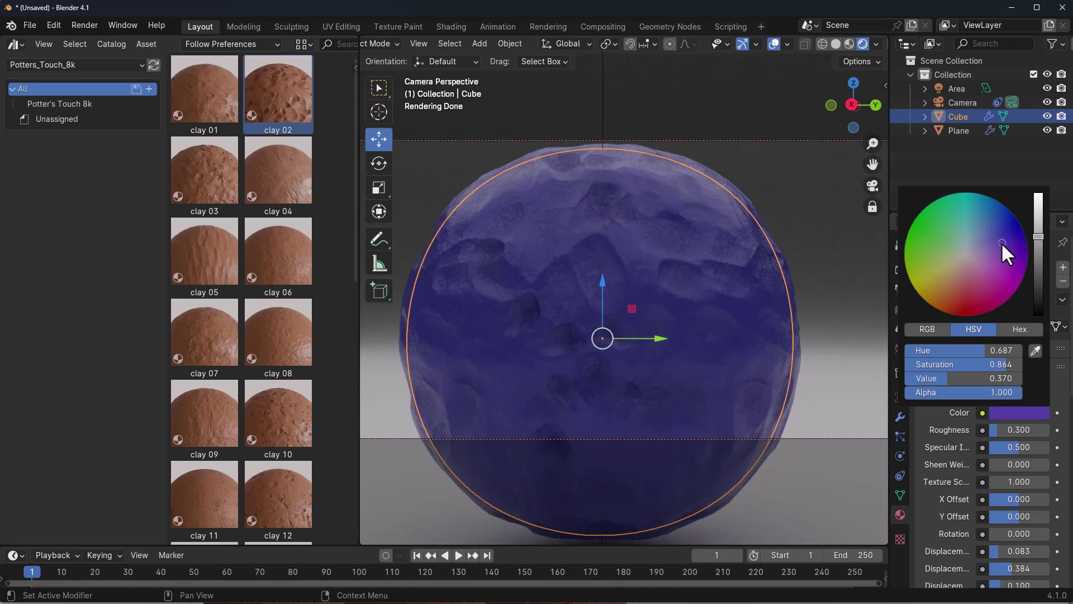
drag(992, 257, 974, 271)
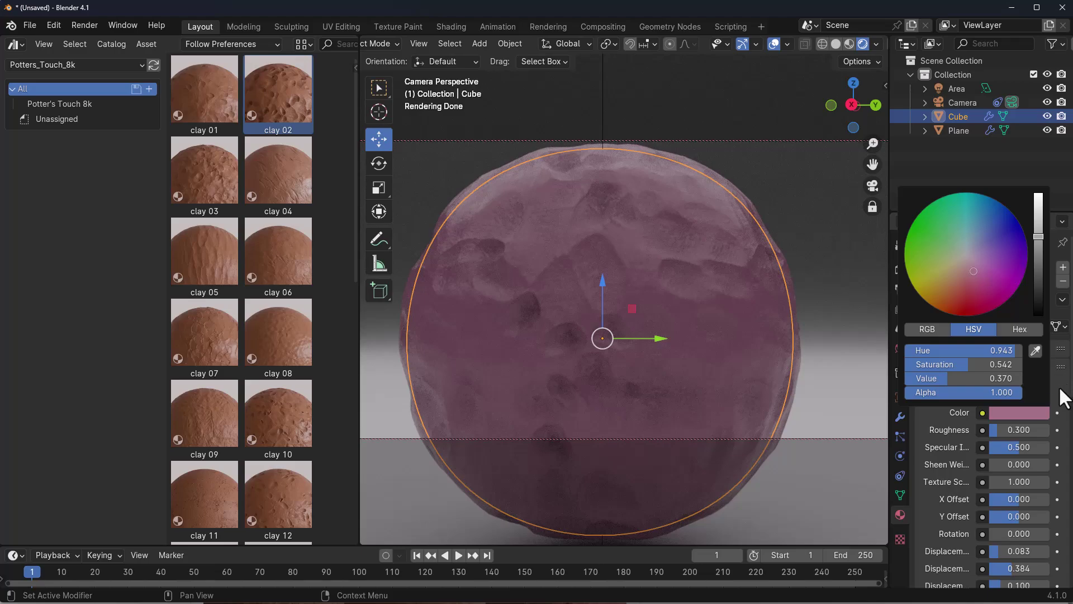
key(ctrl+z)
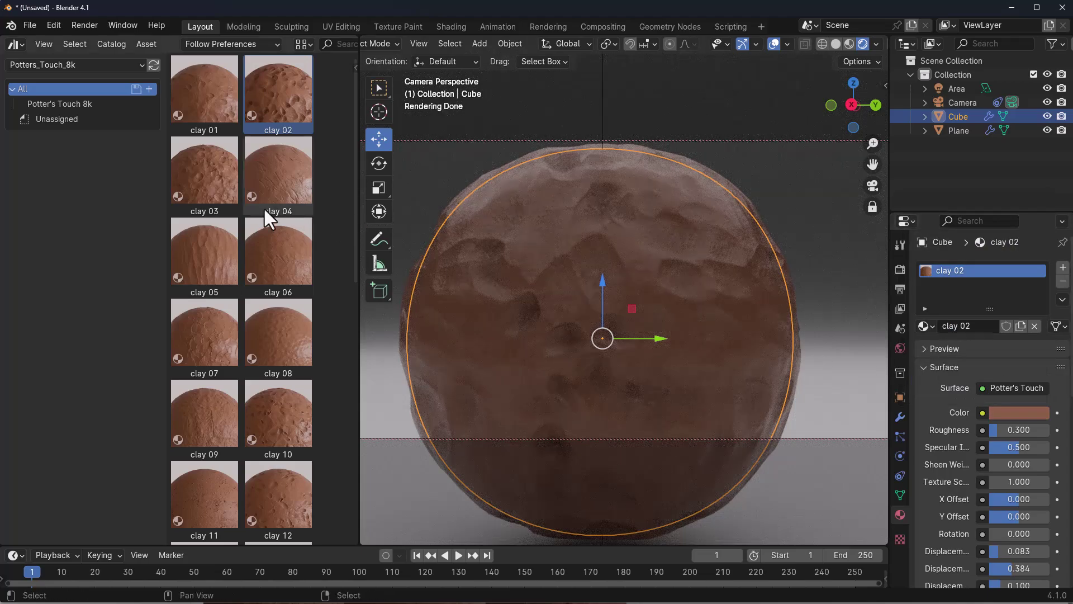
Replace the rounded cube's material in turn with clay 03, clay 14 and another clay texture from the library
drag(219, 181, 729, 358)
scroll(278, 336, down, 5)
drag(278, 442, 565, 329)
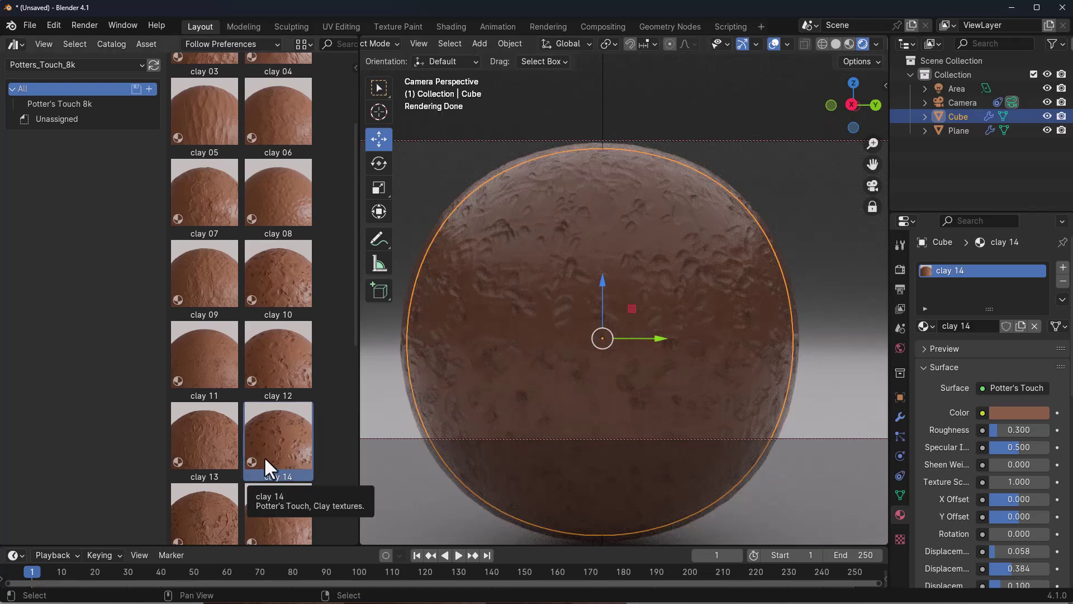
scroll(263, 456, down, 3)
drag(270, 441, 604, 314)
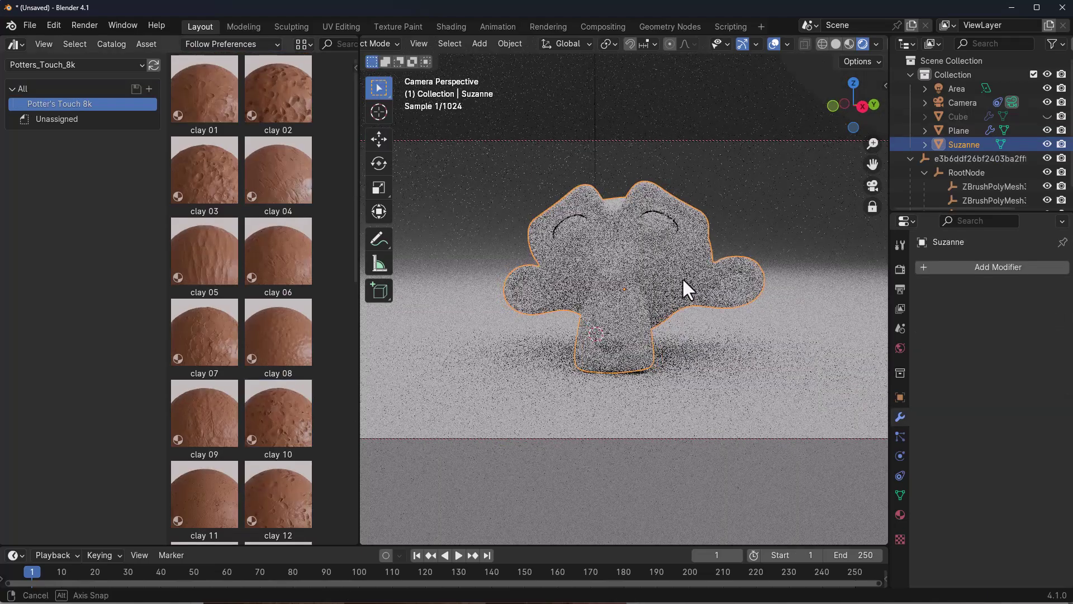
Apply the clay 19 material to the Suzanne monkey head and inspect its surface up close
middle_drag(636, 289, 666, 284)
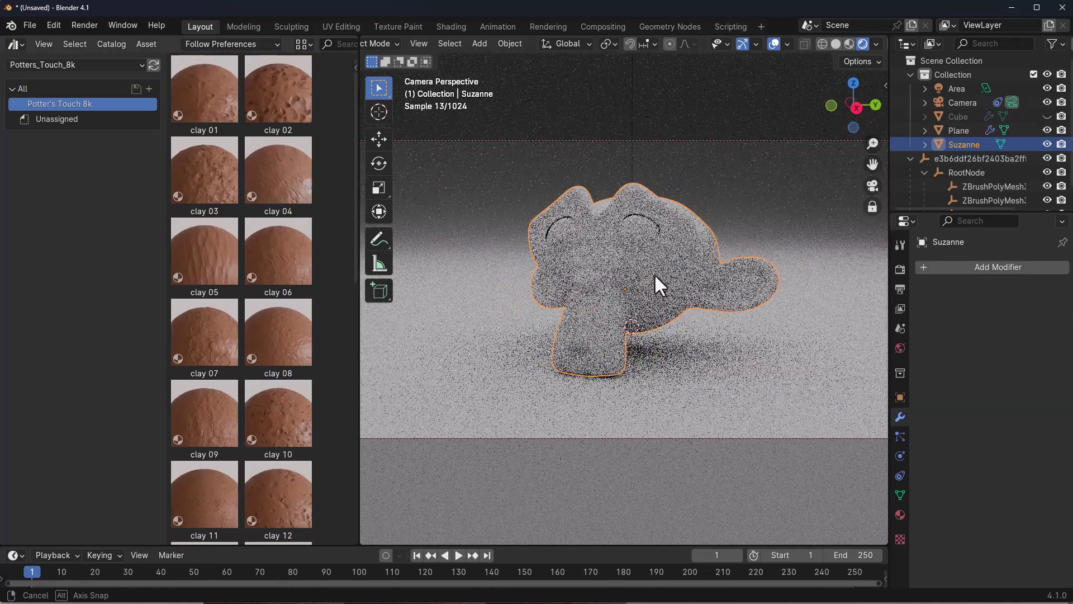
scroll(655, 269, up, 3)
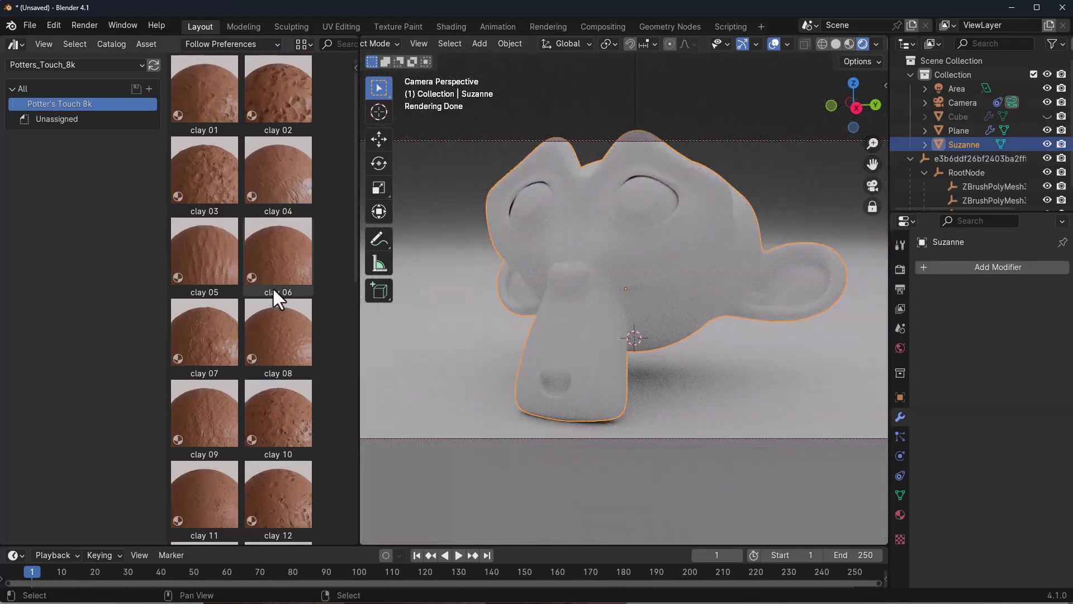
scroll(271, 282, down, 12)
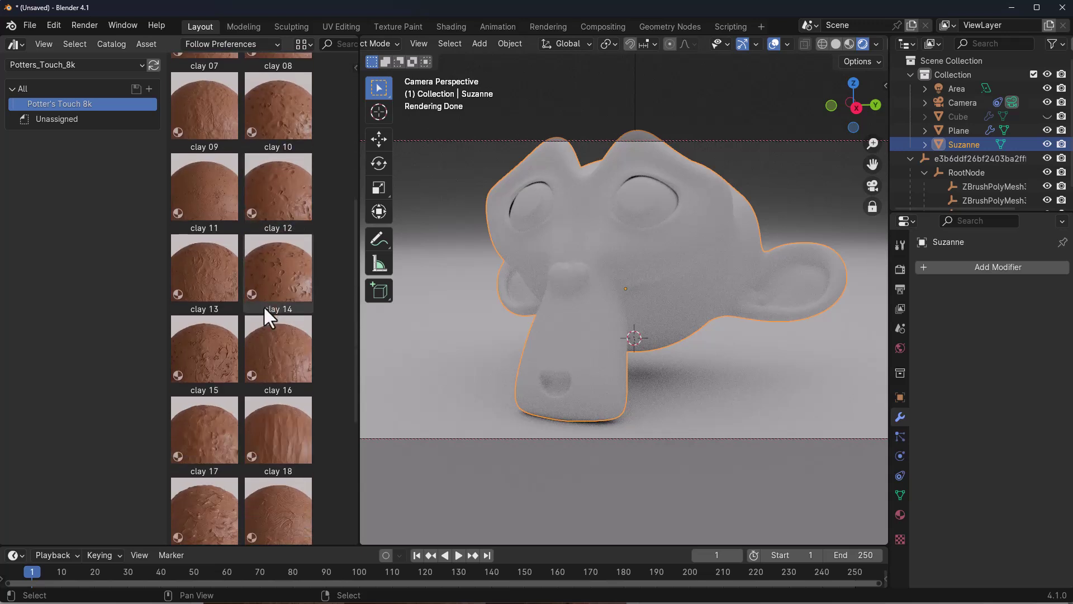
scroll(263, 305, down, 9)
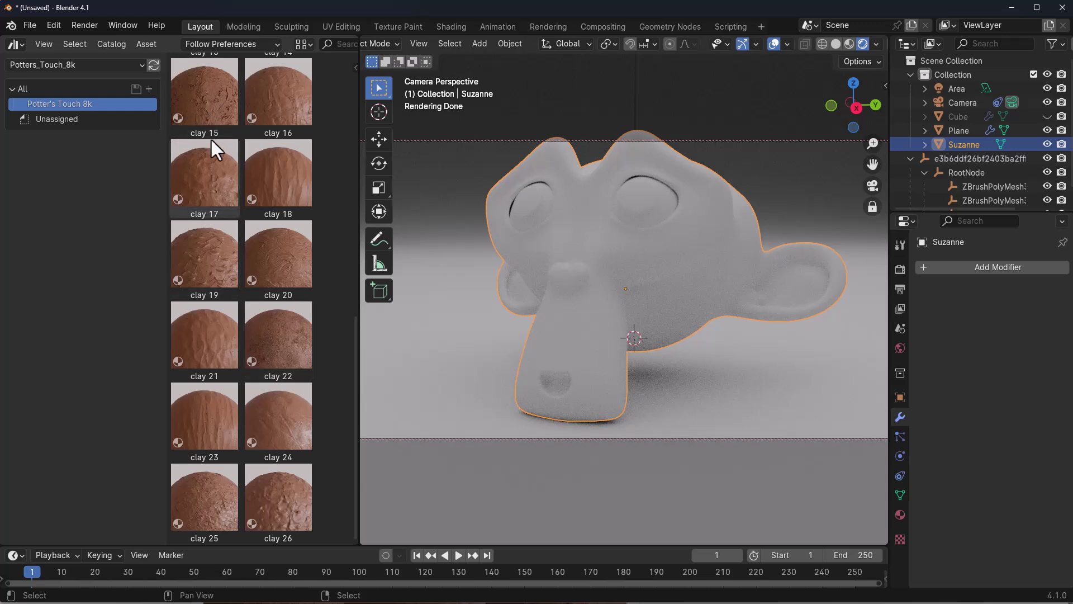
drag(203, 264, 682, 273)
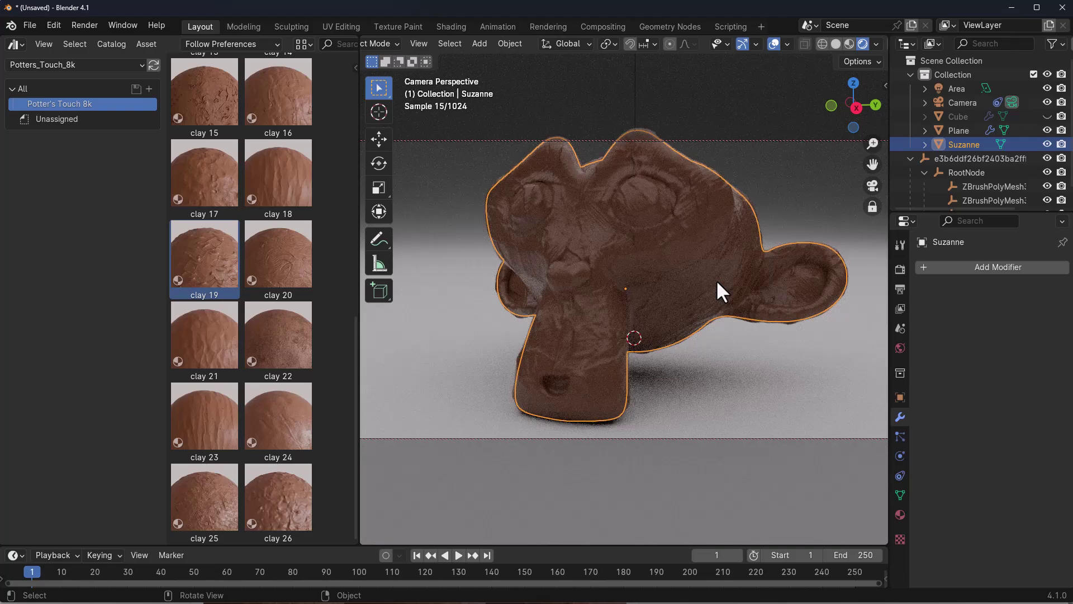
middle_drag(717, 280, 665, 296)
scroll(665, 290, up, 6)
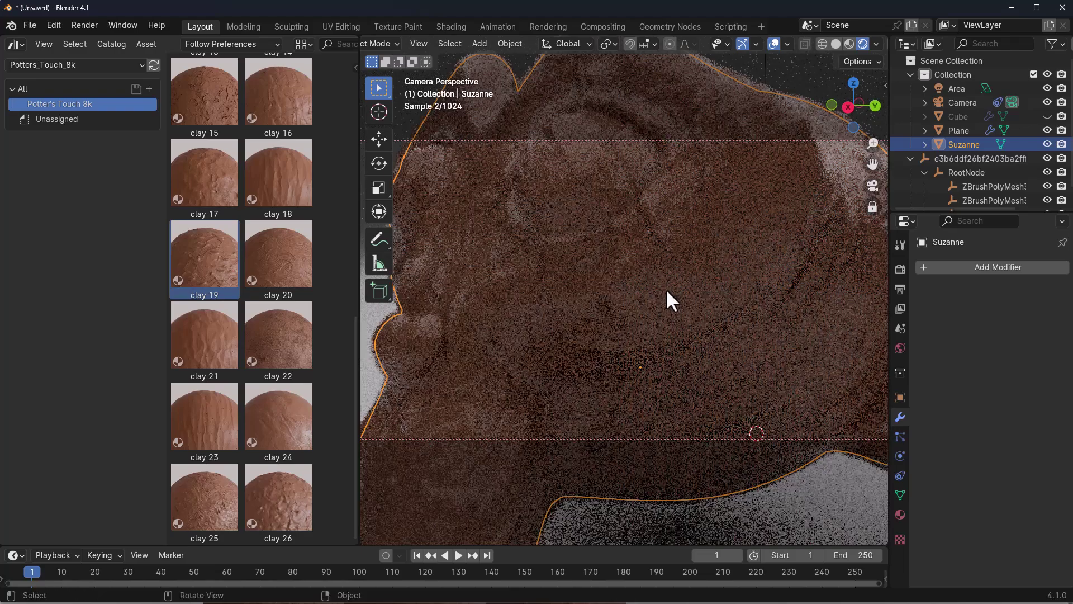
scroll(665, 289, down, 5)
scroll(672, 288, up, 2)
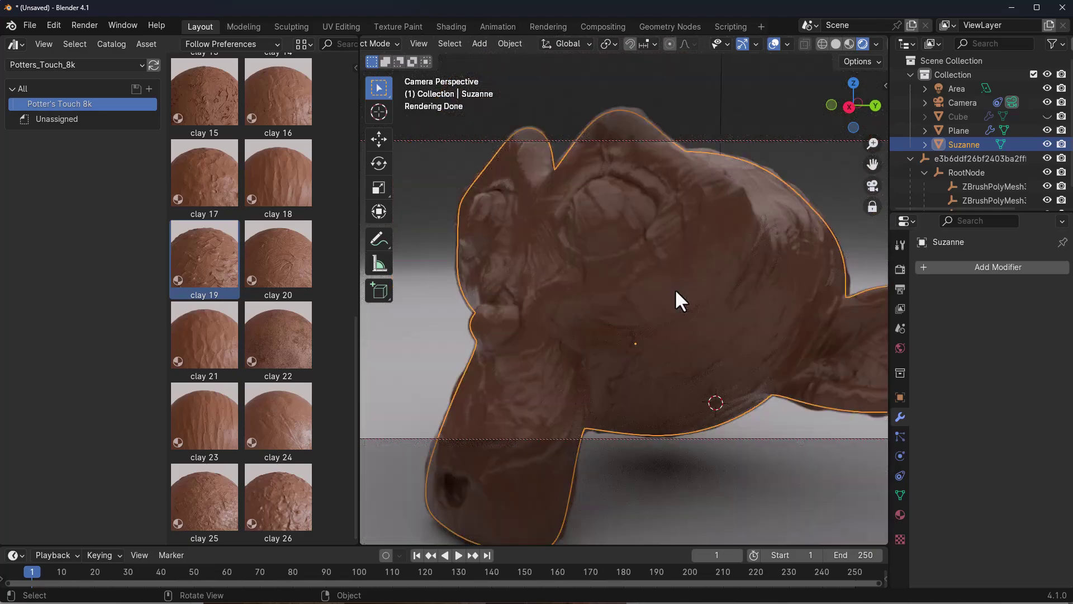
Show Suzanne's clay 19 material settings and turn off the viewport overlays
click(816, 172)
click(722, 278)
click(900, 514)
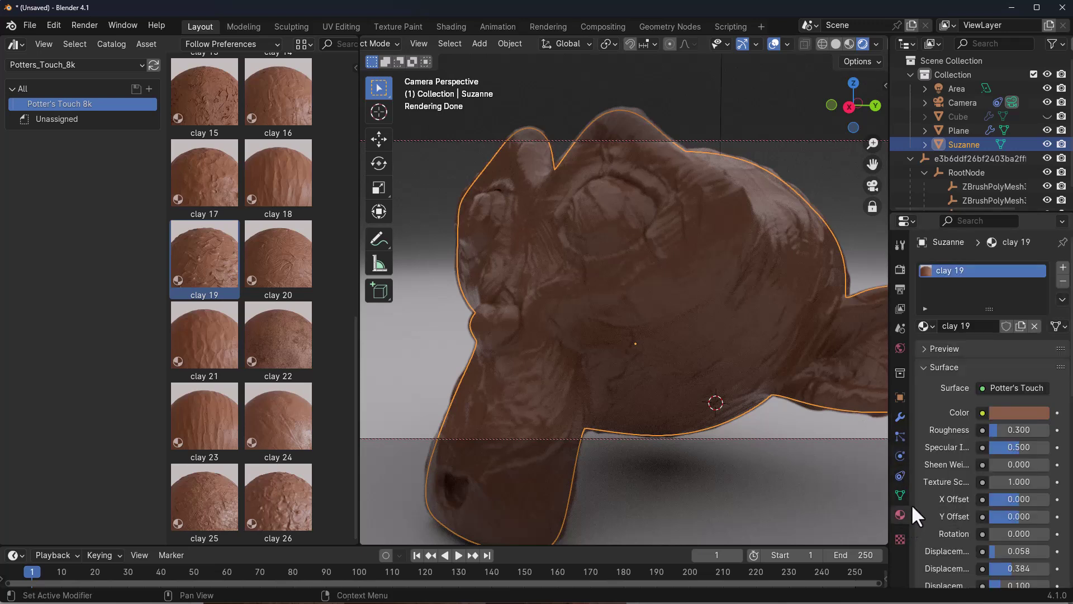
click(773, 44)
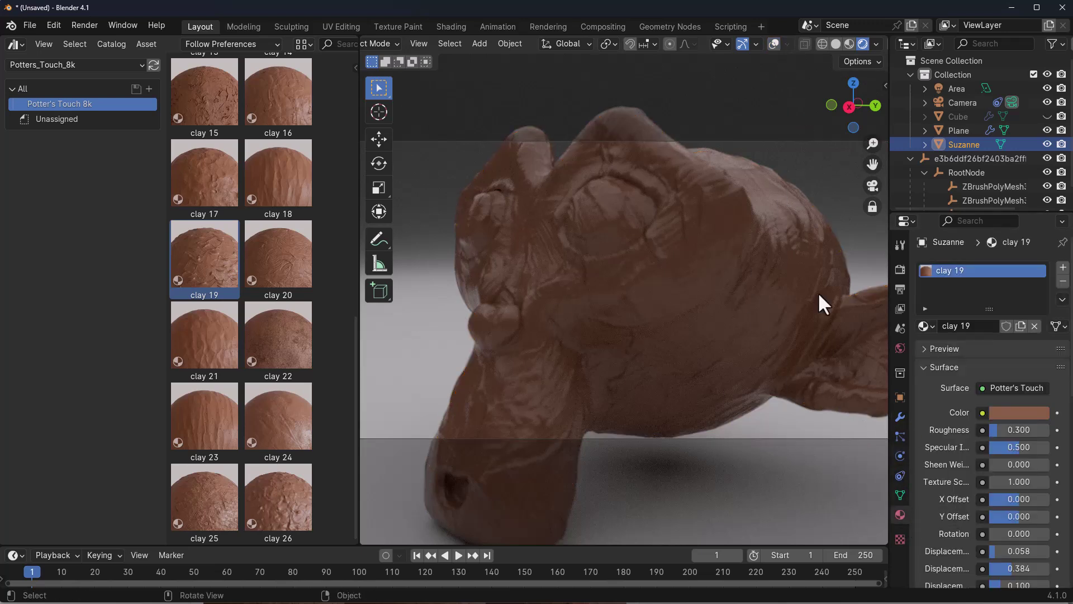
scroll(1028, 431, down, 5)
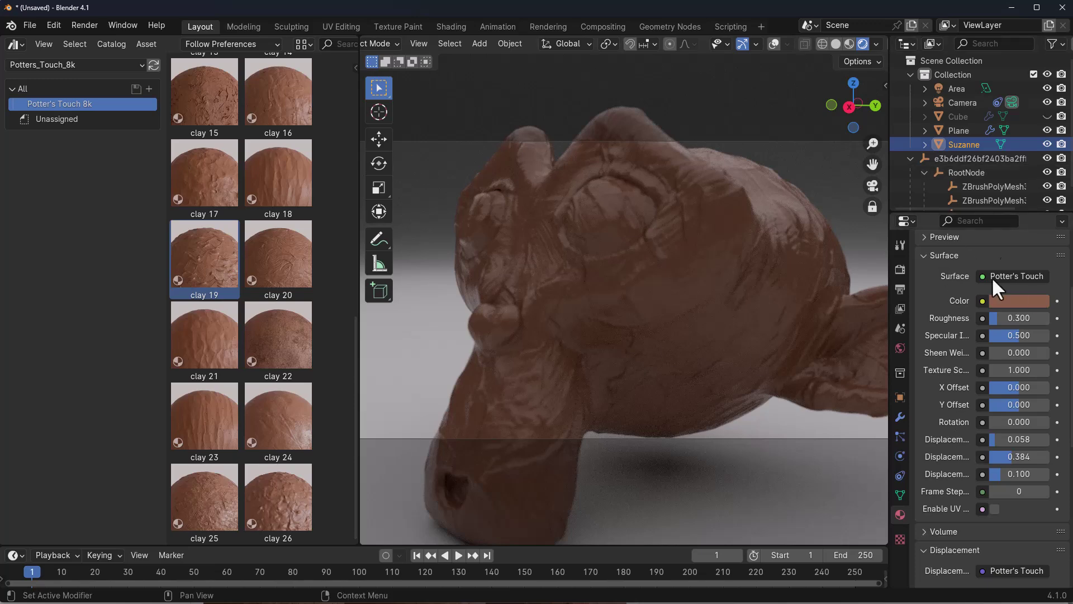
Replace the Asset Browser with the Shader Editor and set the Potter's Touch node's Roughness to 0.971
click(17, 45)
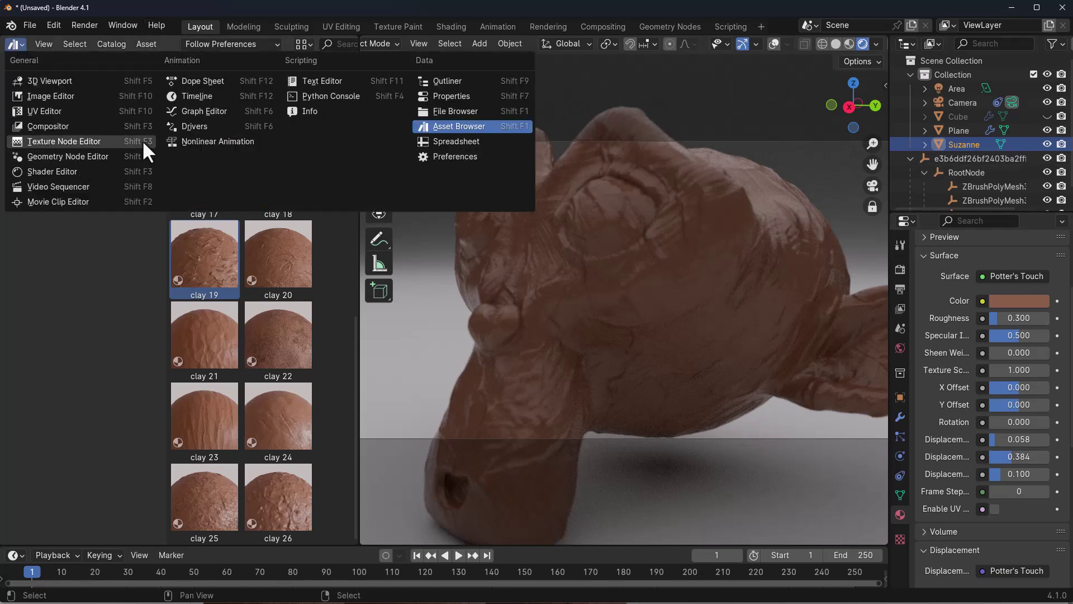
click(79, 169)
scroll(210, 445, down, 2)
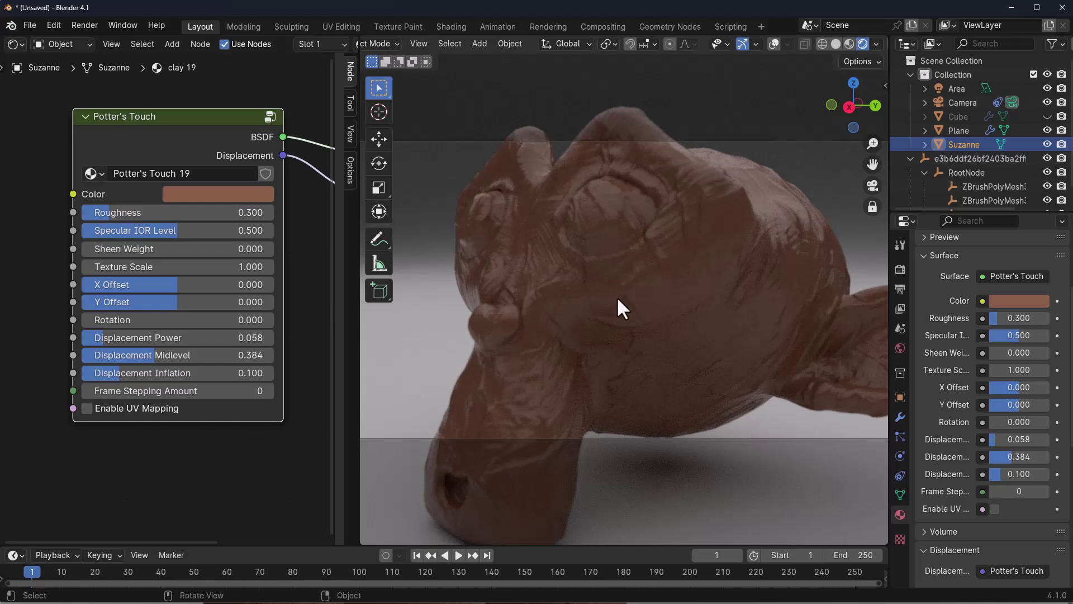
middle_drag(616, 296, 625, 297)
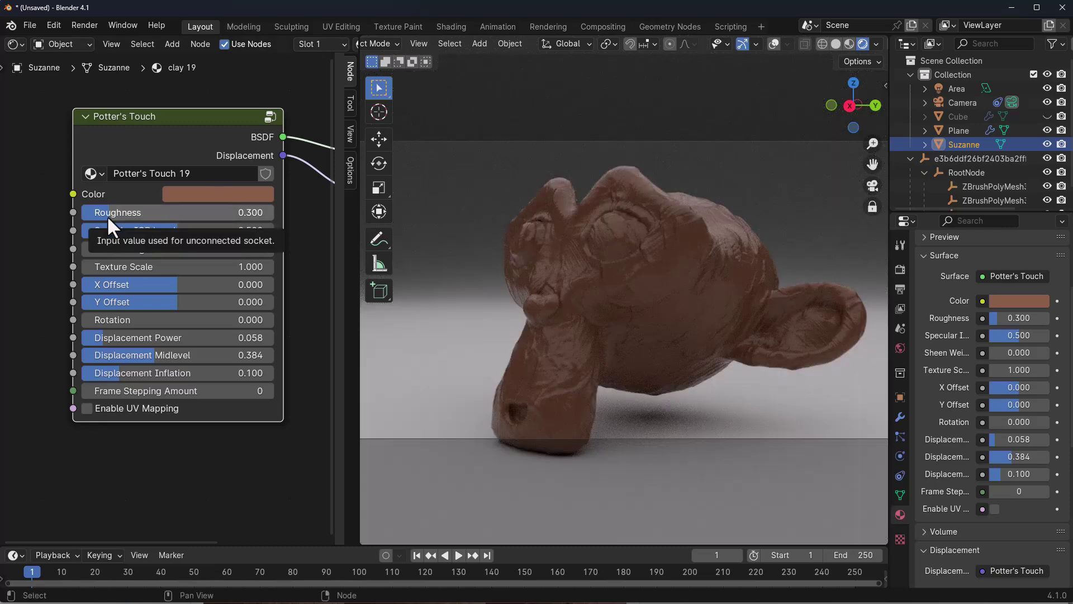
drag(106, 215, 174, 214)
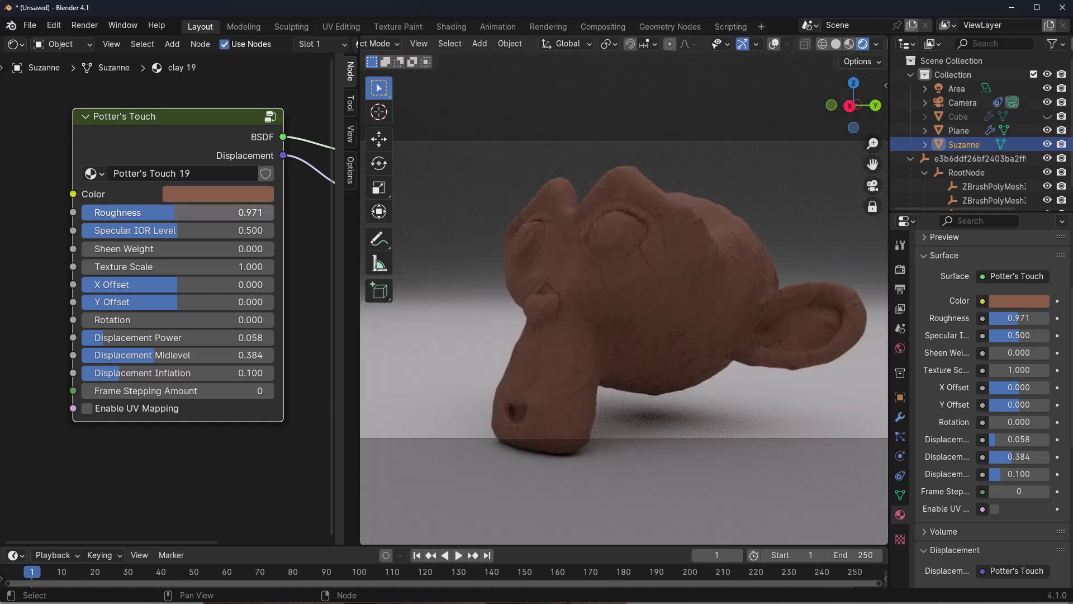
Set the Potter's Touch node's Roughness to 0.415, X Offset to 0.292 and Y Offset to 0.159
drag(174, 215, 120, 211)
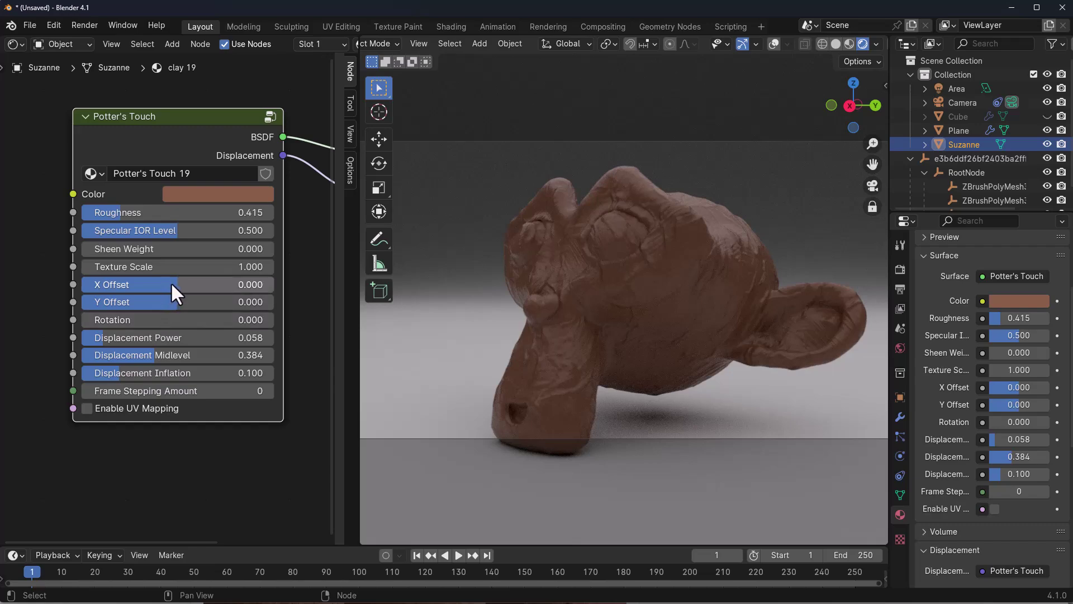
mouse_move(171, 284)
mouse_down()
mouse_move(188, 284)
mouse_move(176, 283)
mouse_up()
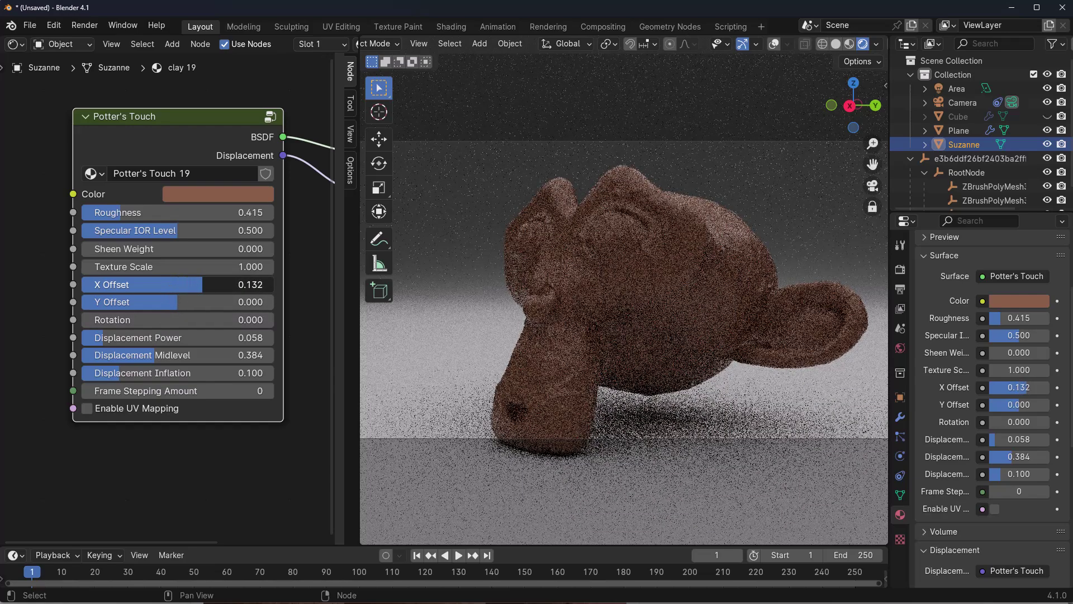
drag(202, 285, 214, 303)
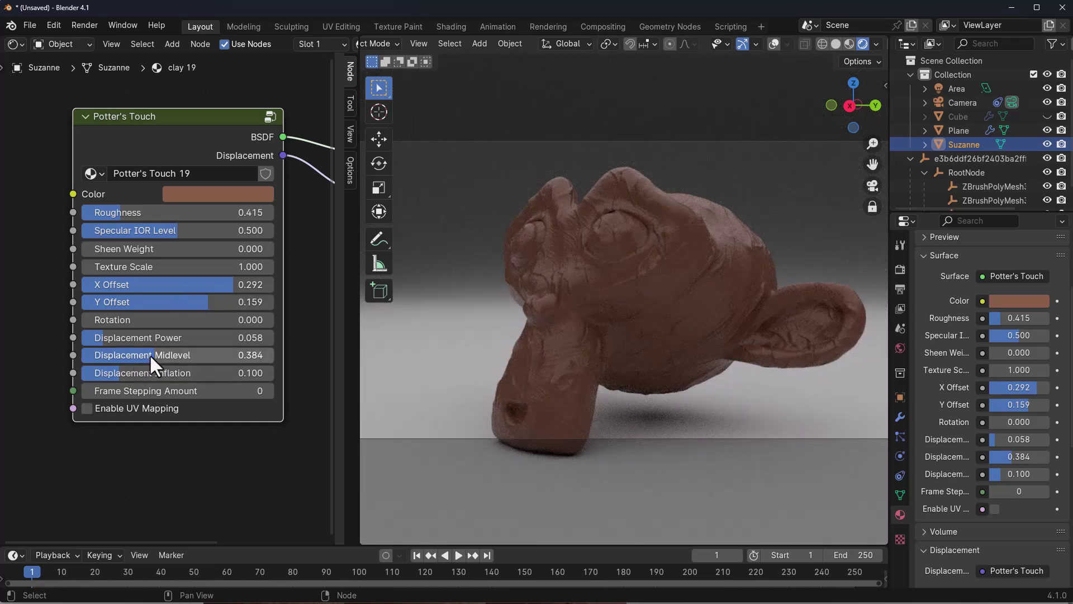
Set Suzanne's clay Displacement Power to 0.124, Displacement Midlevel to 0.485 and texture Rotation to 0.017
drag(101, 340, 129, 337)
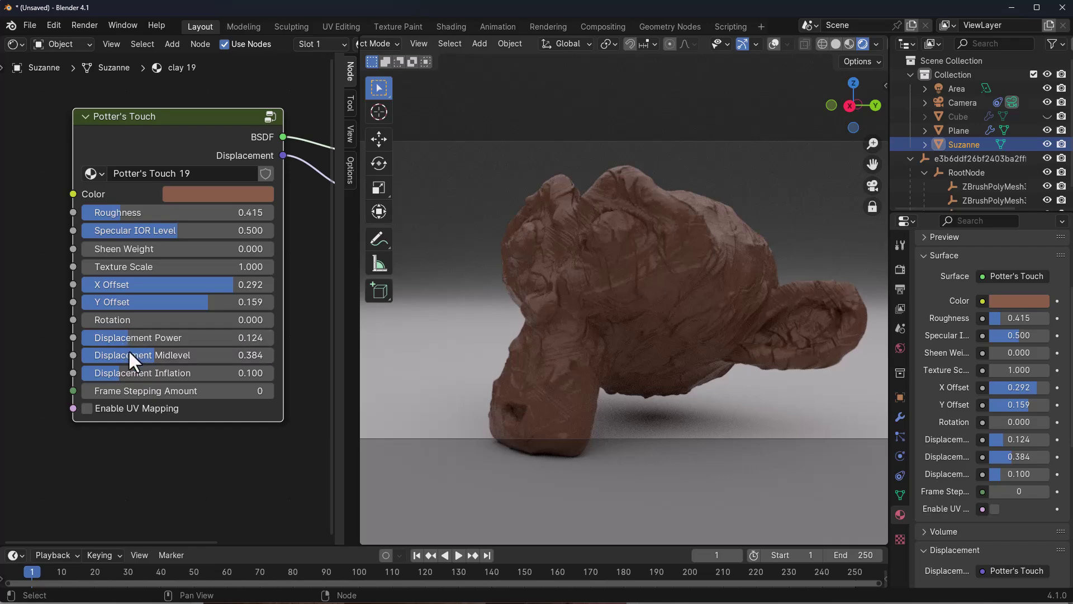
drag(151, 356, 173, 353)
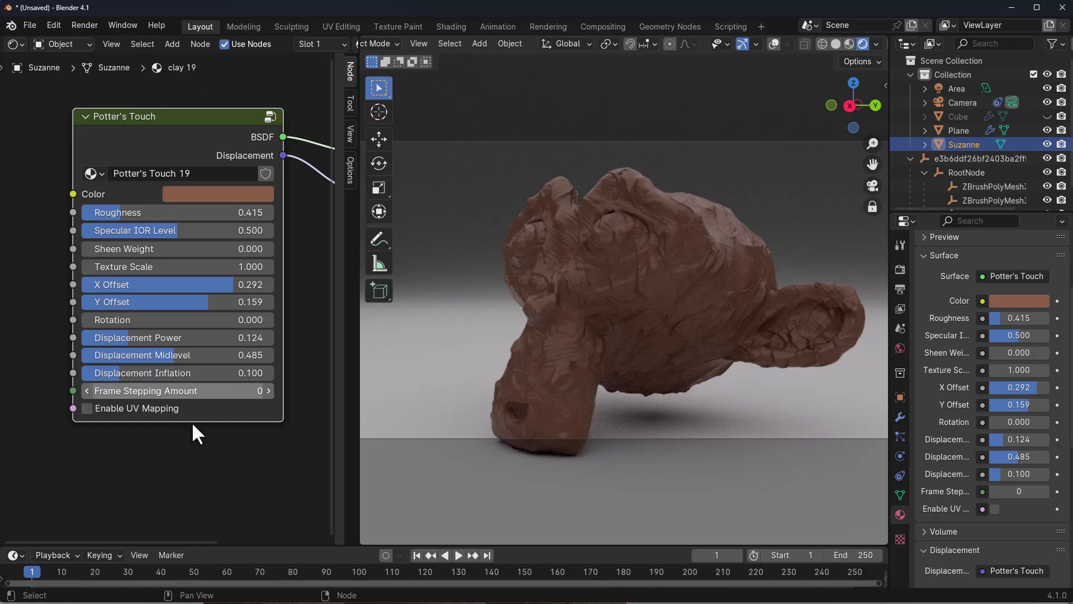
key(Home)
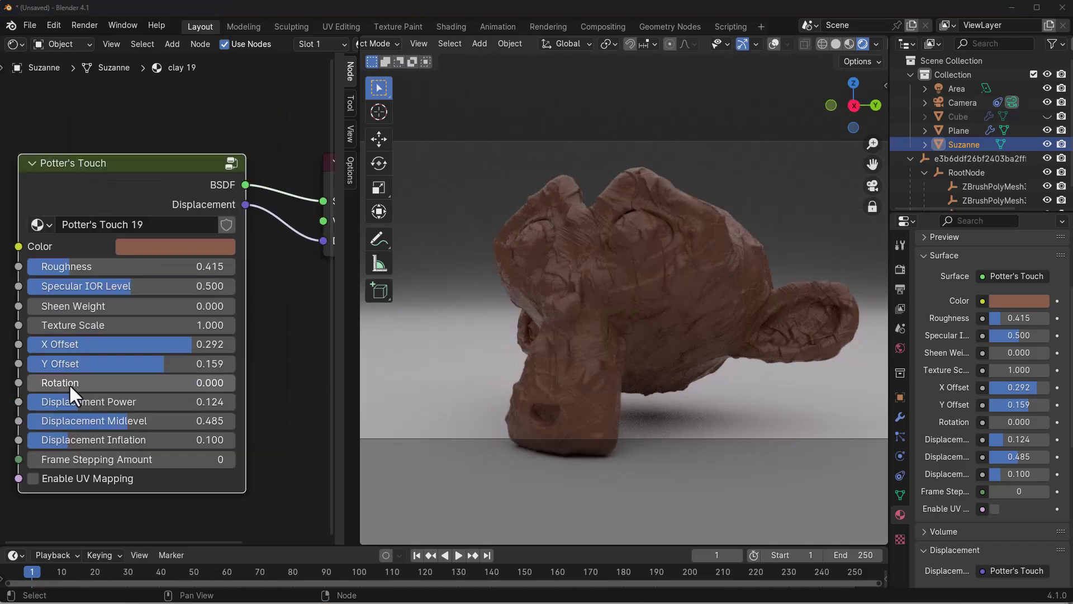
mouse_move(112, 382)
mouse_down()
mouse_move(134, 382)
mouse_move(114, 383)
mouse_up()
Show the scene's render properties with the Cycles sampling settings
click(900, 246)
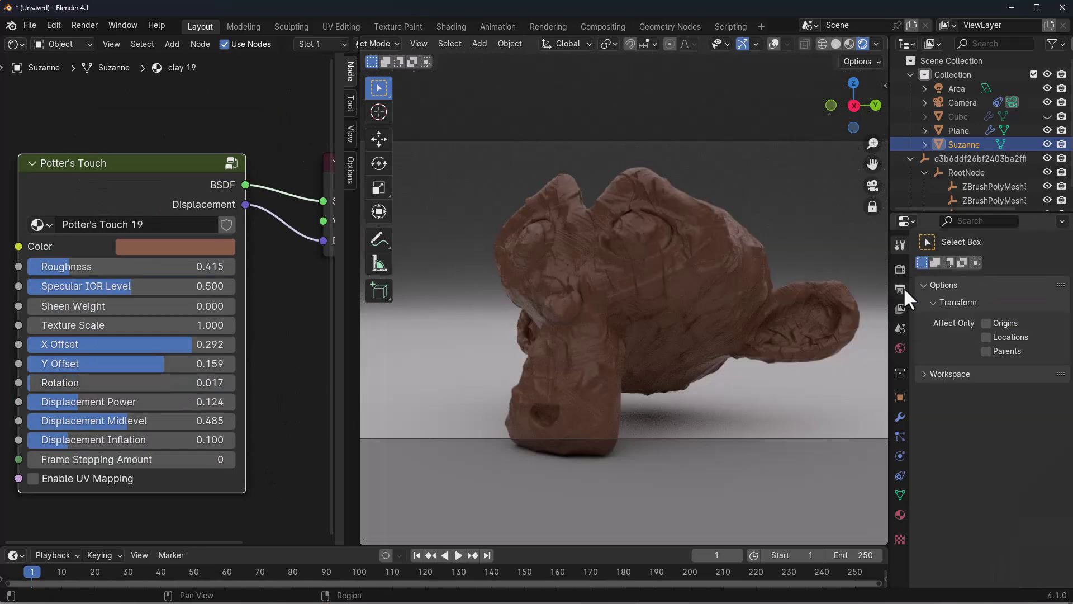
click(900, 269)
click(929, 328)
Set the clay's Texture Scale to 0.400 and Rotation to 0.041 and check Suzanne's surface up close
mouse_move(111, 325)
mouse_down()
mouse_move(145, 325)
mouse_move(102, 325)
mouse_up()
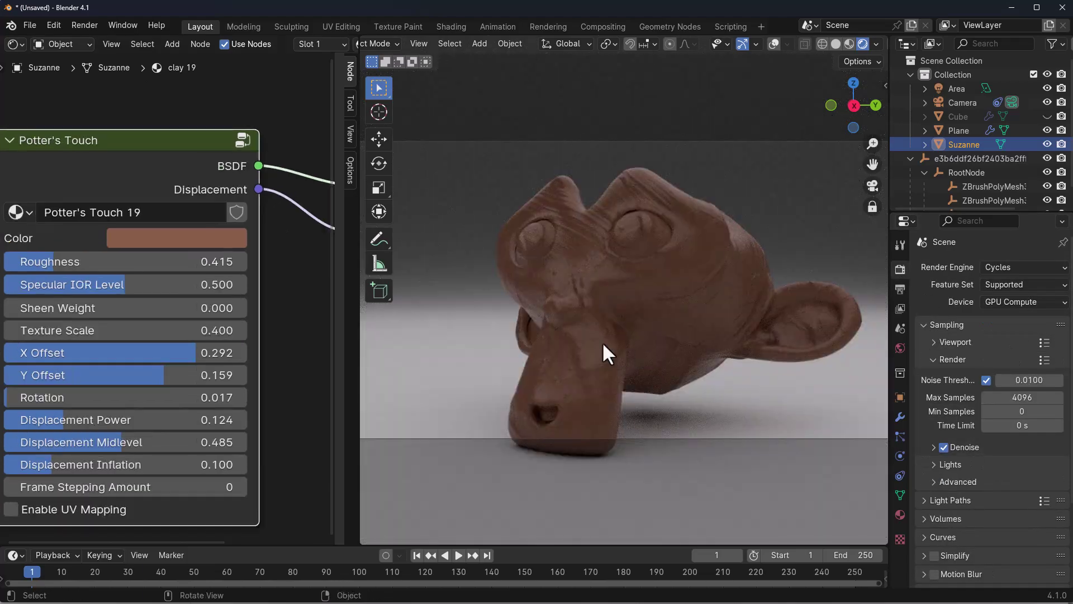
scroll(602, 341, up, 4)
drag(123, 398, 132, 398)
scroll(647, 427, down, 6)
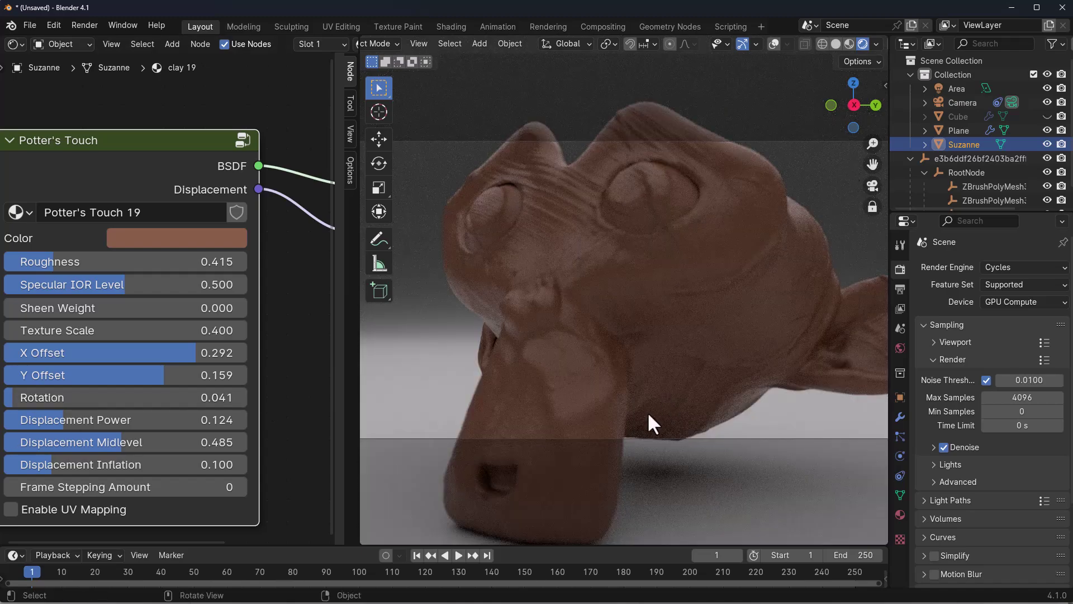
Raise the clay's Sheen Weight to 1.000 and Displacement Power to 0.153, checking Suzanne from the front
drag(103, 308, 1004, 541)
scroll(687, 306, up, 3)
scroll(750, 314, down, 3)
middle_drag(750, 313, 673, 366)
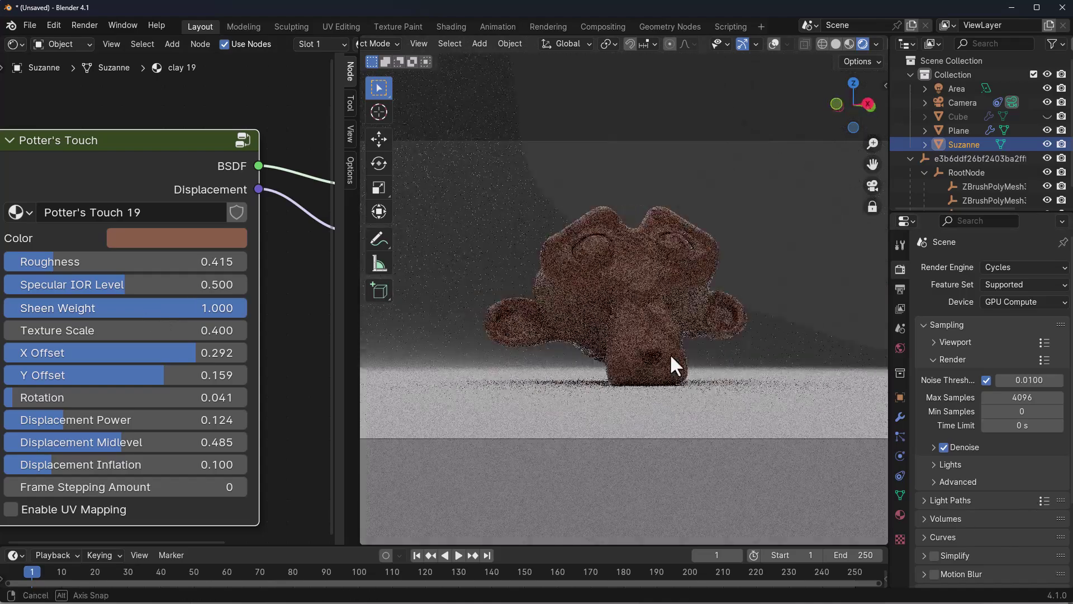
drag(129, 420, 789, 333)
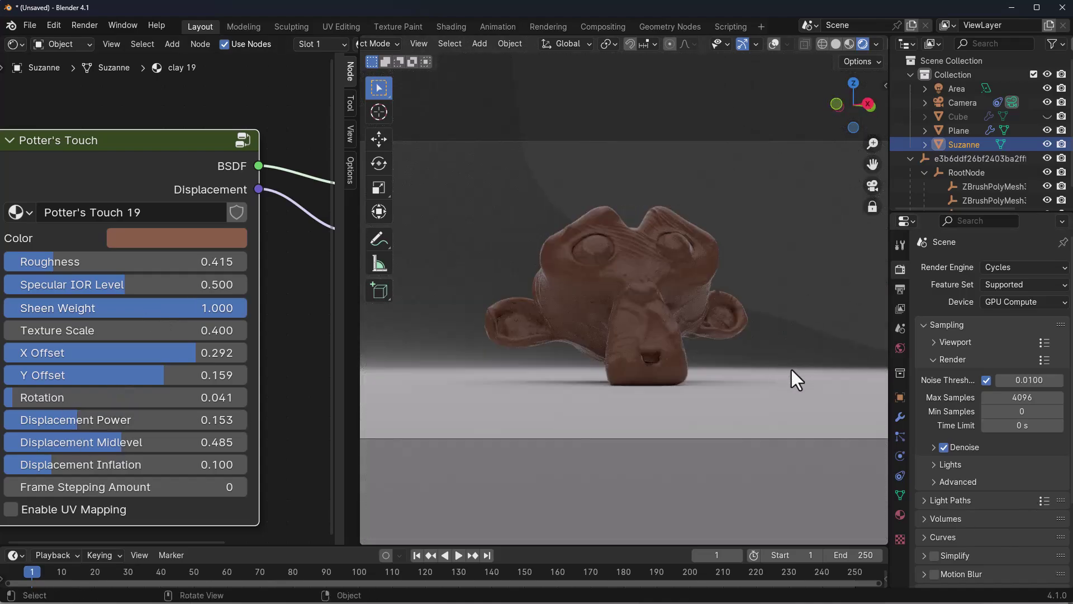
middle_drag(791, 370, 637, 343)
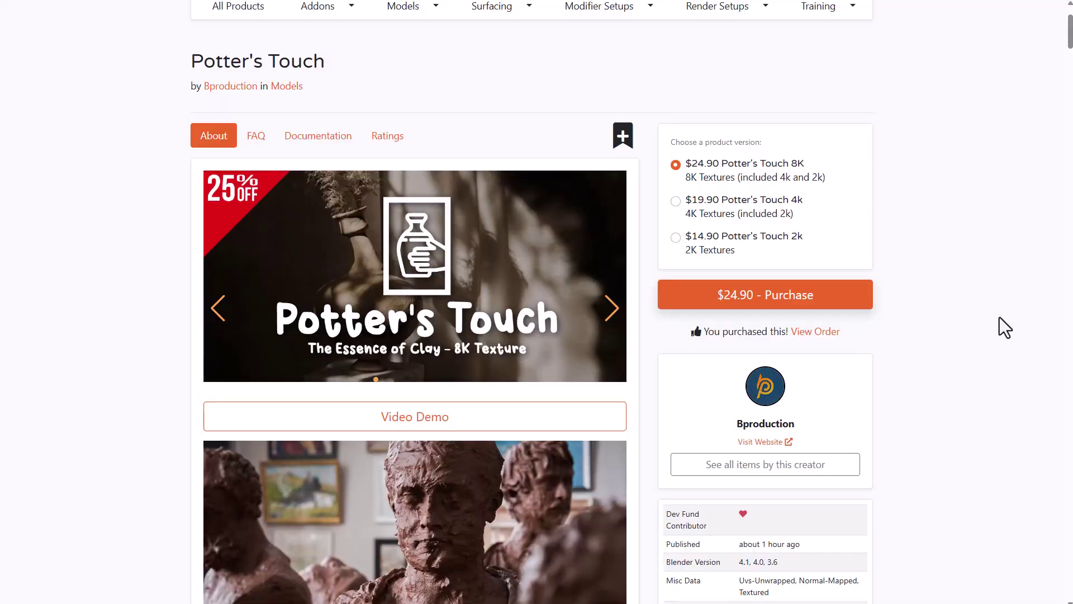
Review the Potter's Touch description and product versions on its Blender Market page
scroll(926, 146, down, 8)
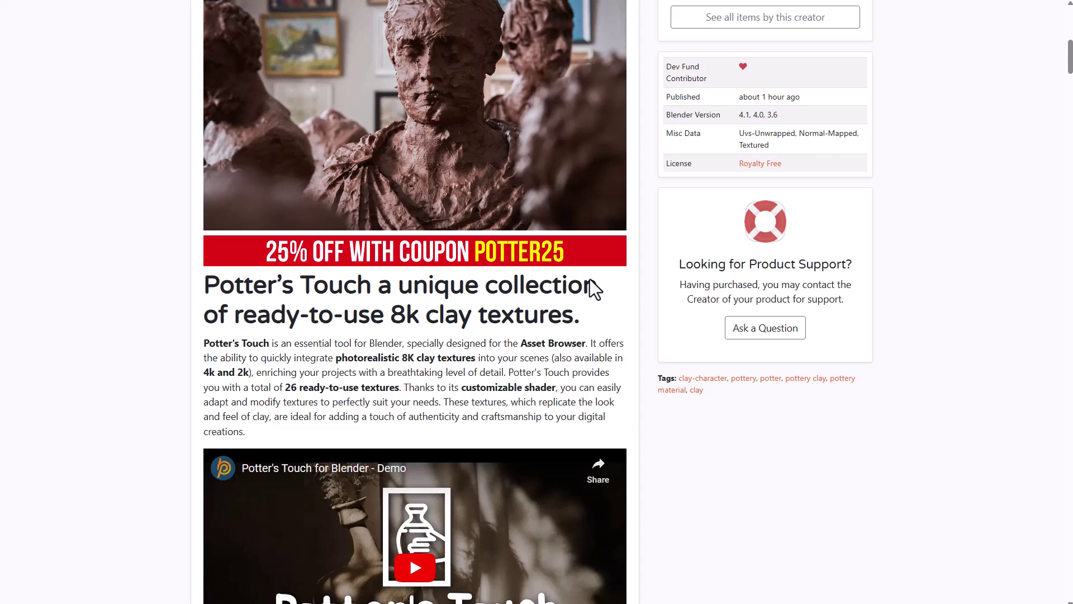
scroll(726, 386, up, 3)
scroll(737, 361, up, 5)
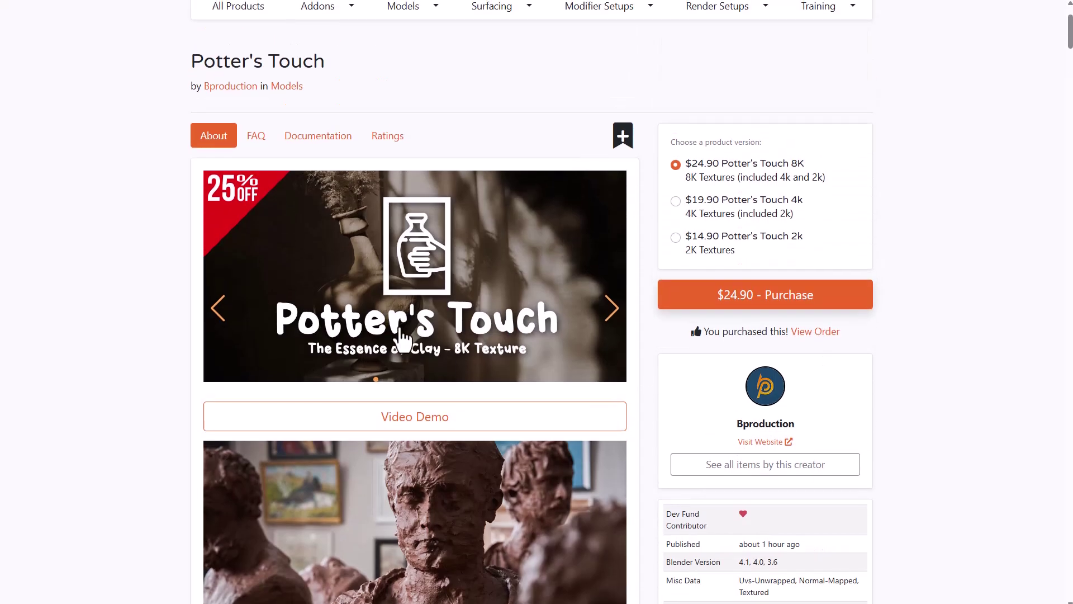
Open the Bproduction creator page and browse the products it offers
click(234, 90)
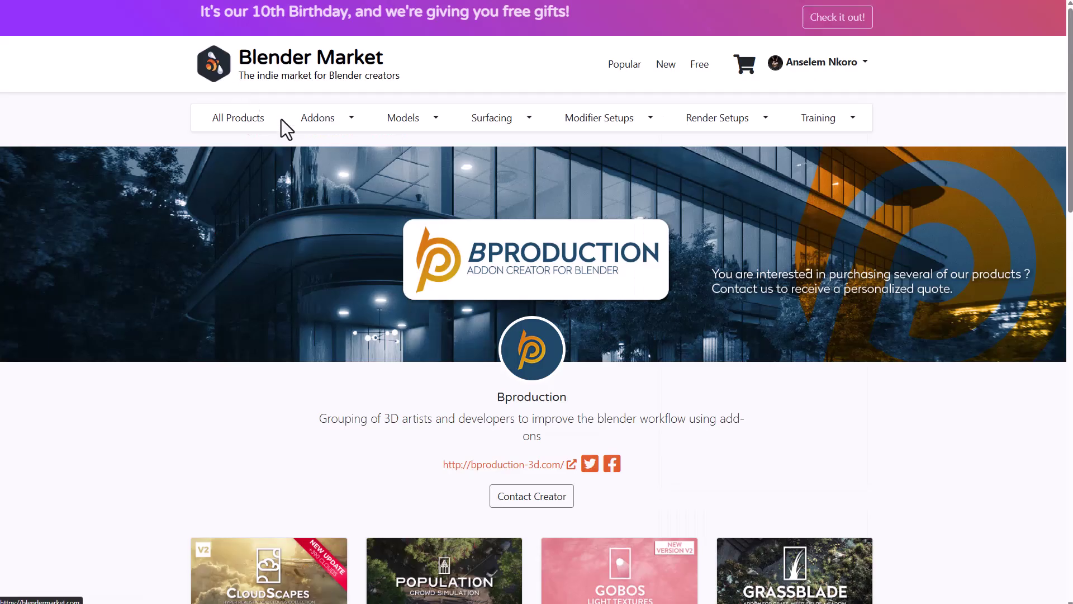
scroll(432, 386, down, 3)
scroll(433, 383, down, 3)
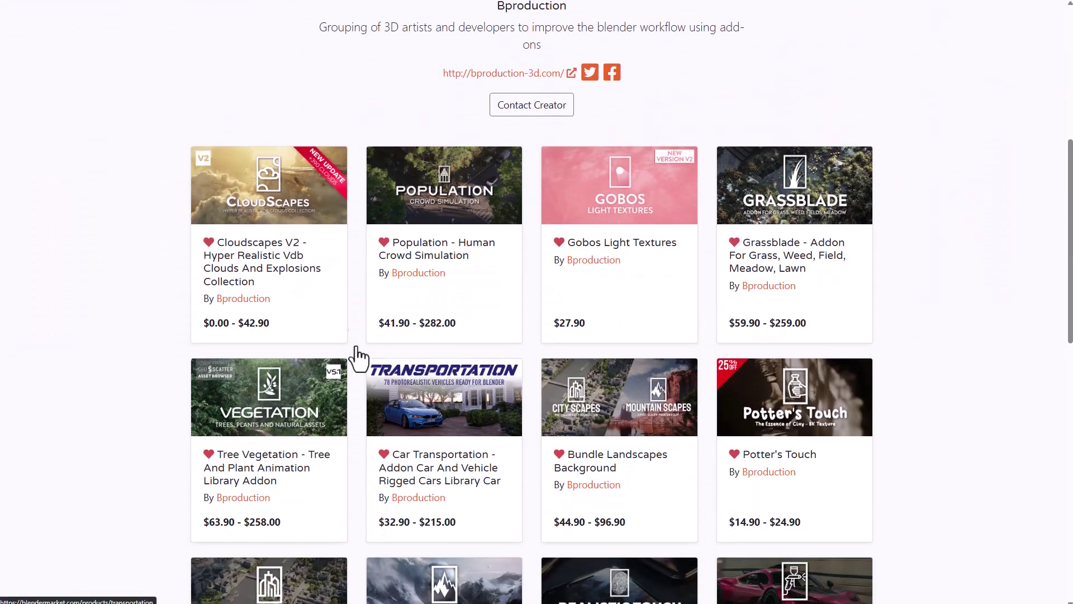
Open the Cloudscapes V2 product page and review its version options and description
click(293, 229)
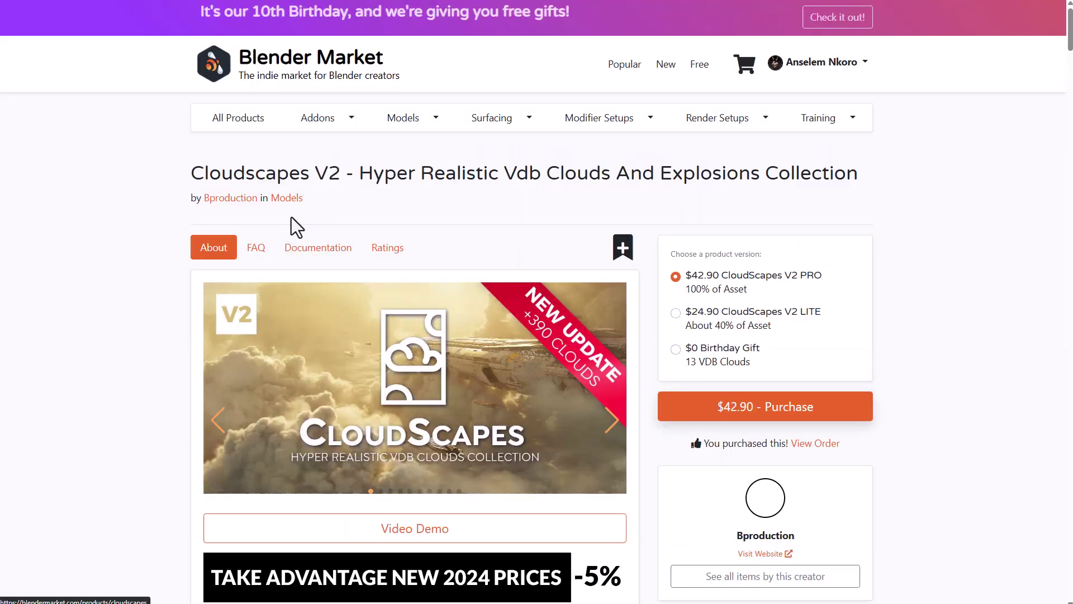
scroll(349, 291, down, 3)
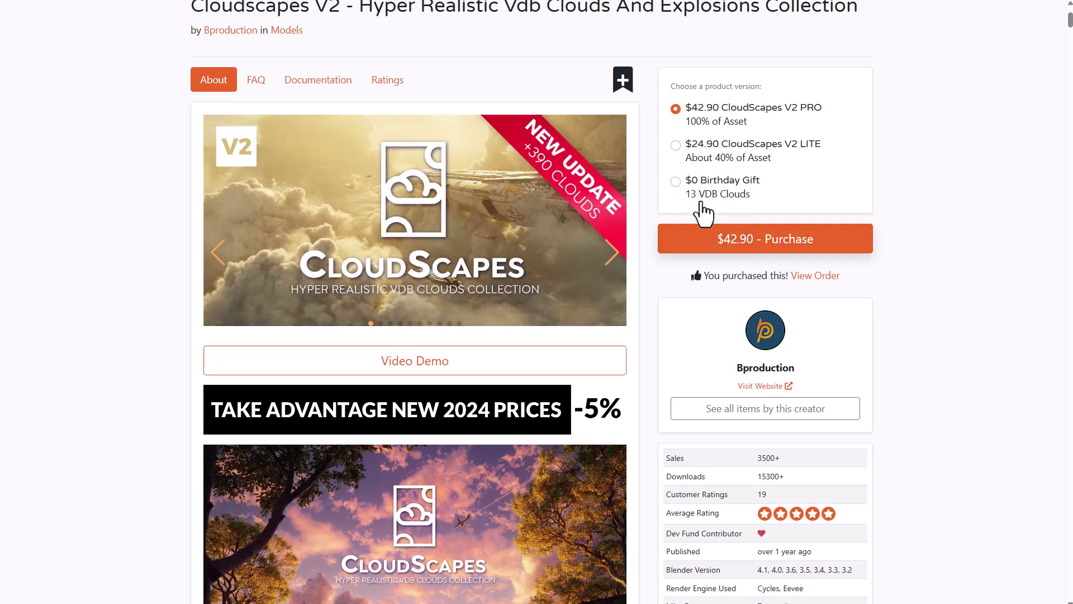
scroll(553, 431, down, 10)
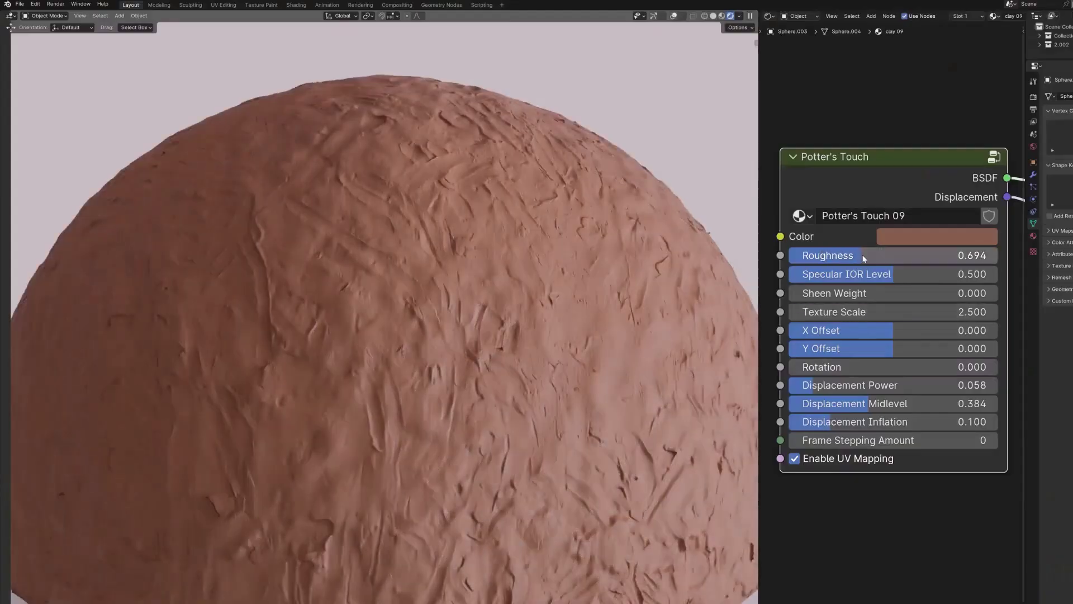
In Blender, set the sphere's Potter's Touch 09 Roughness to 0.311 and Rotation to 0.5
drag(864, 258, 822, 258)
click(872, 367)
text(0.5)
key(Return)
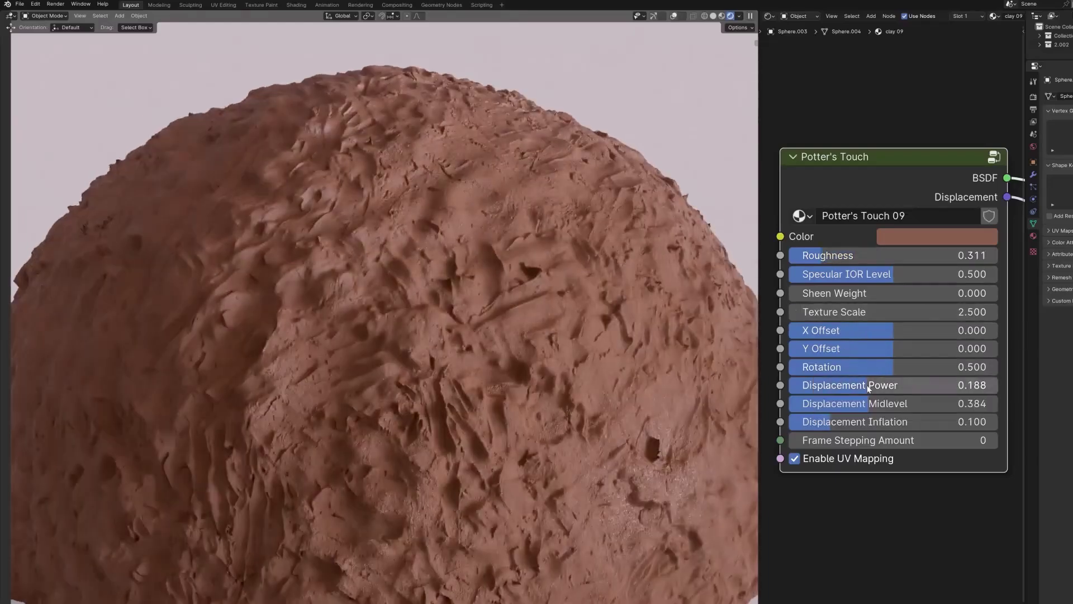
Reduce the sphere's clay Displacement Power and Specular IOR Level
mouse_move(867, 385)
mouse_down()
mouse_move(839, 384)
mouse_move(850, 385)
mouse_up()
mouse_move(872, 274)
mouse_down()
mouse_move(804, 273)
mouse_move(859, 274)
mouse_up()
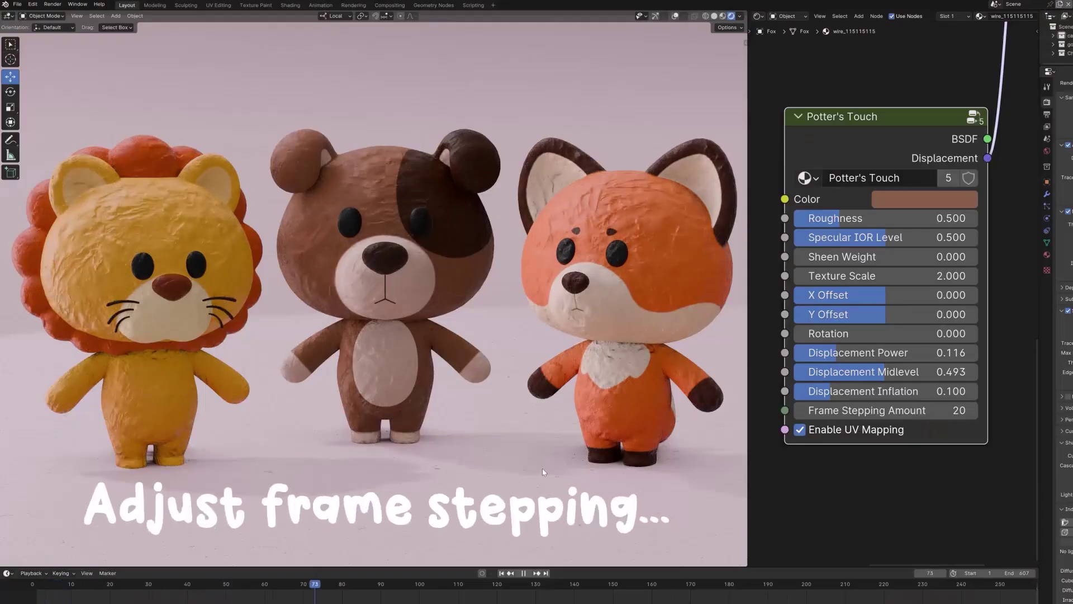
Select the lion character and set its Potter's Touch Frame Stepping Amount to 10
click(242, 251)
click(889, 412)
text(10)
key(Return)
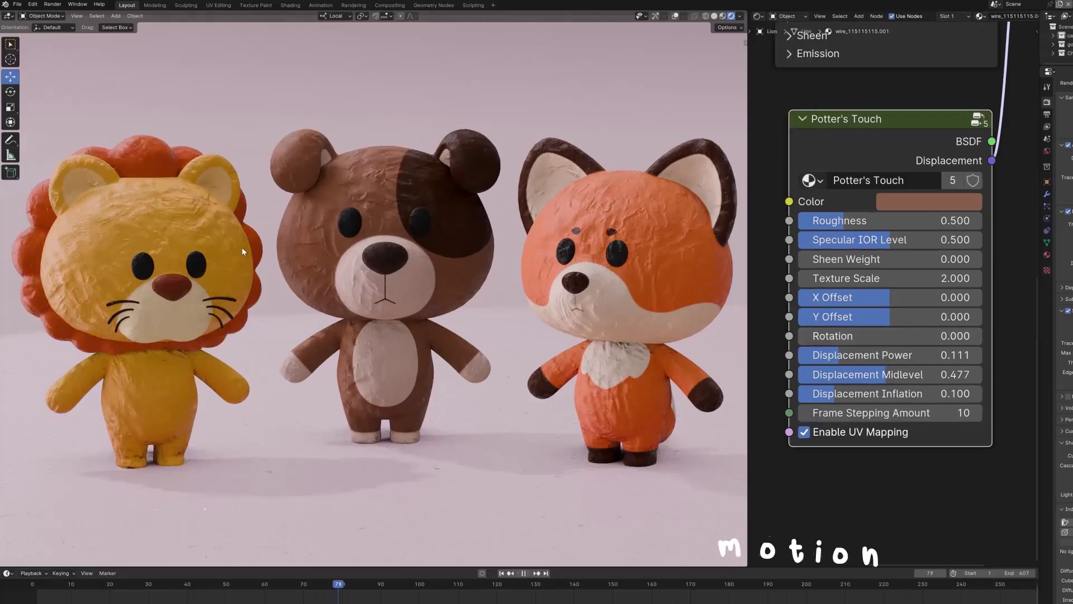